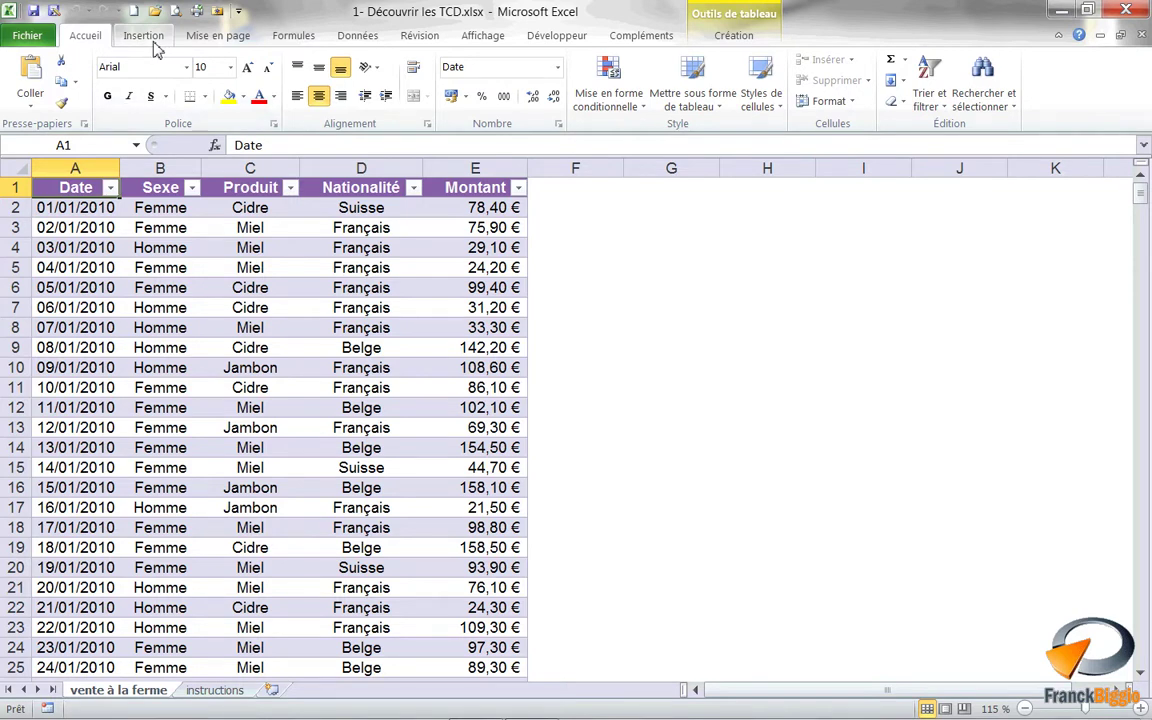
- Insert a pivot table from Liste_des_ventes onto a new worksheet, Feuil2
left_click(148, 38)
left_click(52, 95)
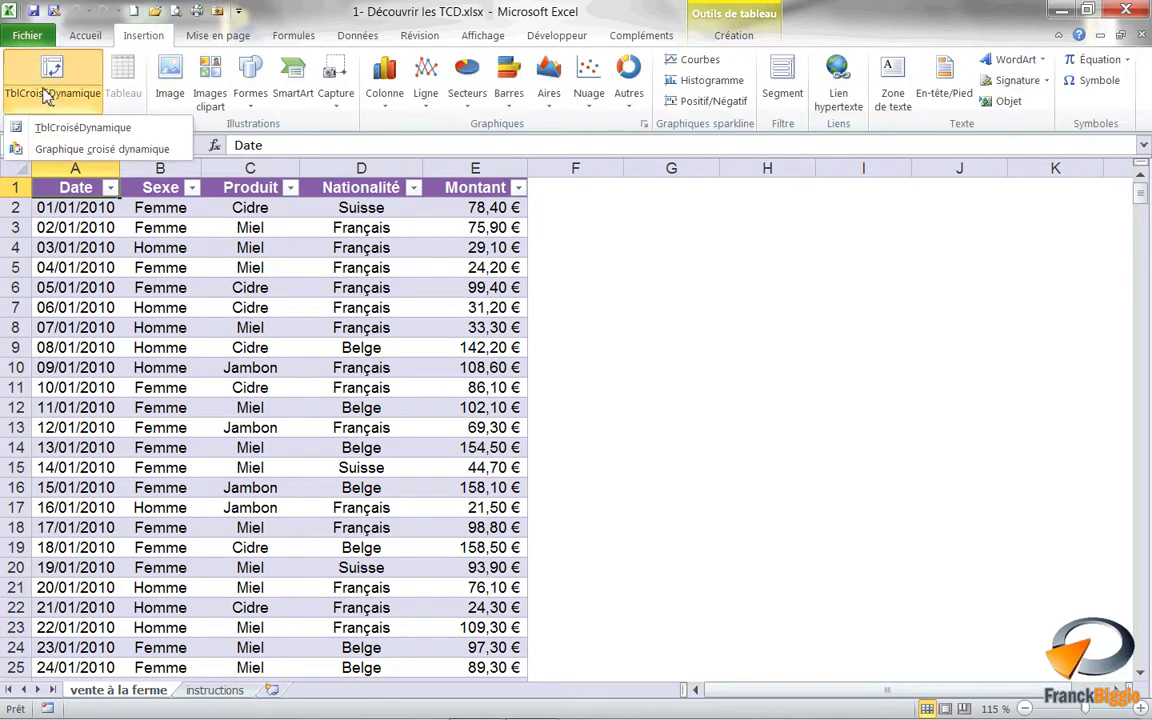
left_click(55, 75)
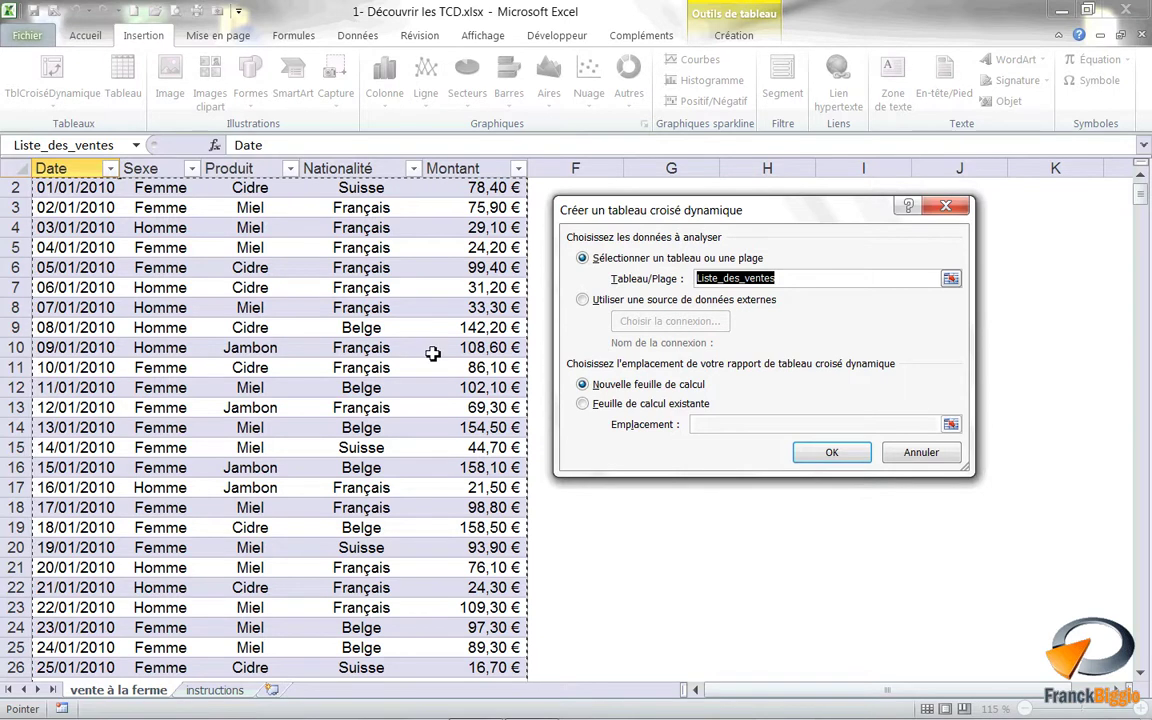
left_click(849, 461)
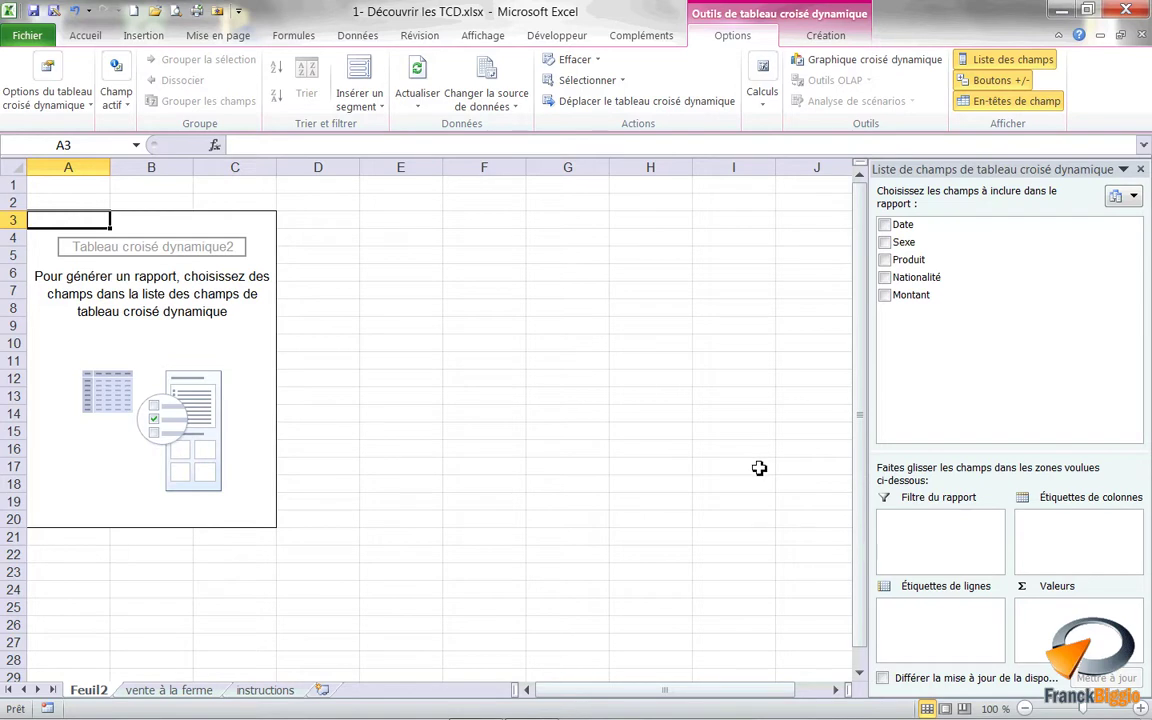
- Add Montant to Valeurs, rename it CA, and format it as Monétaire euros
left_click_drag(912, 298, 1020, 612)
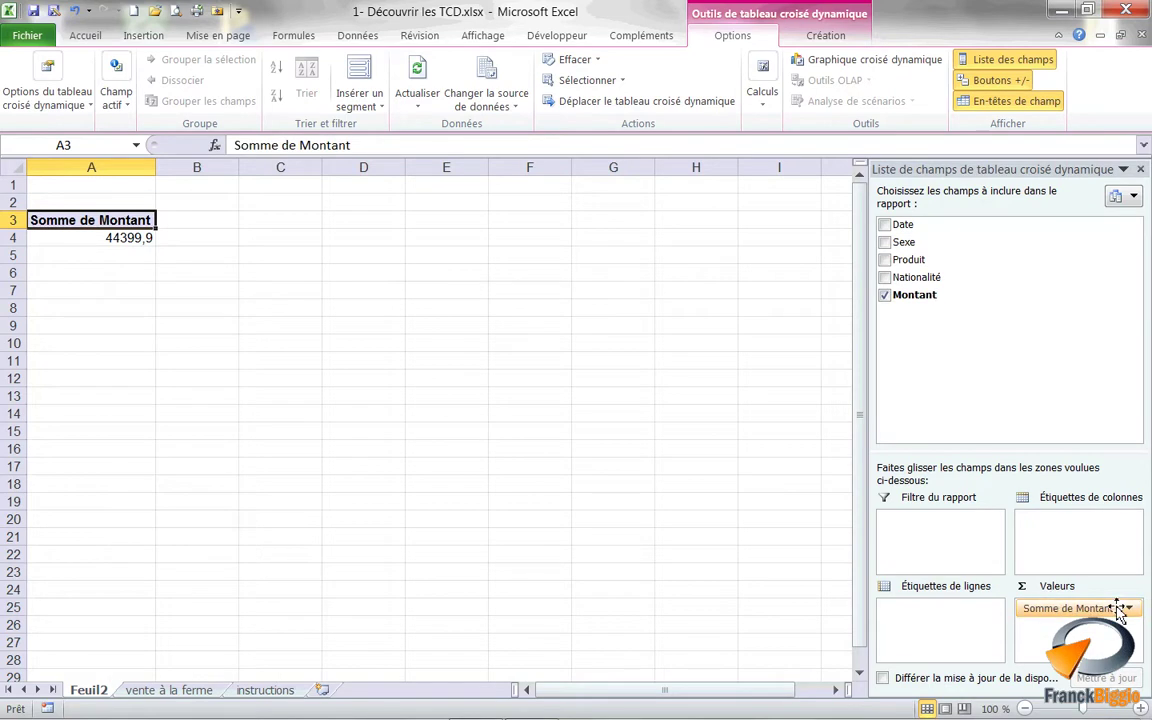
left_click(1130, 609)
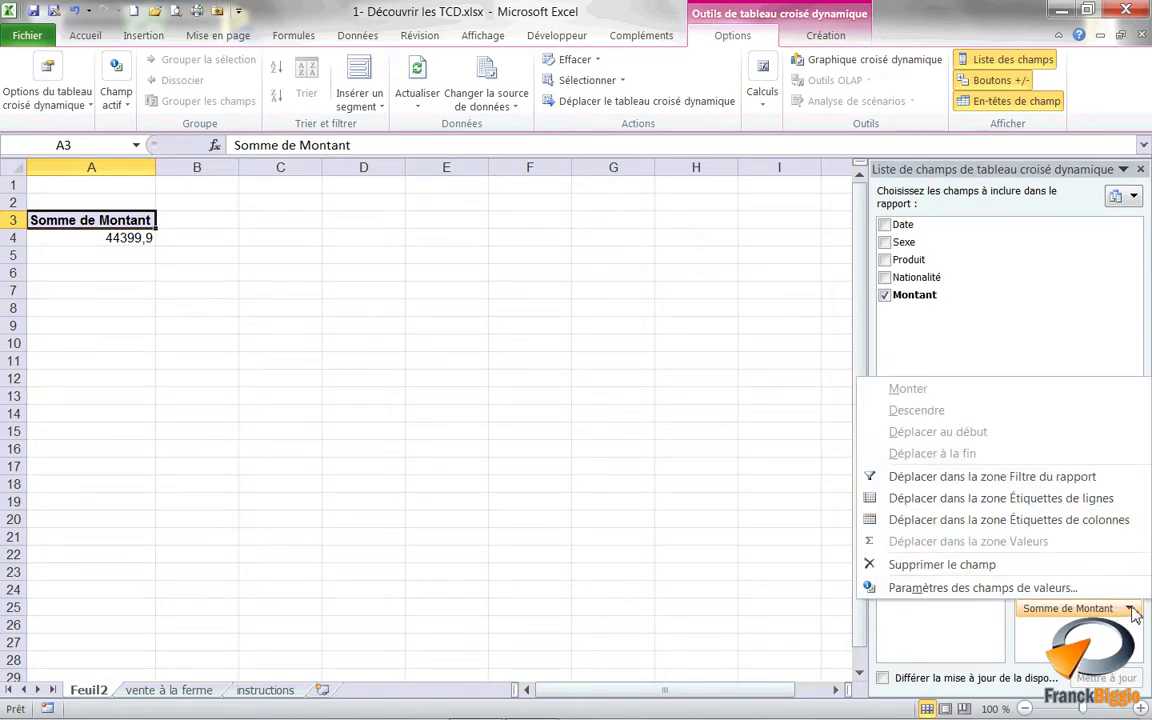
left_click(1016, 596)
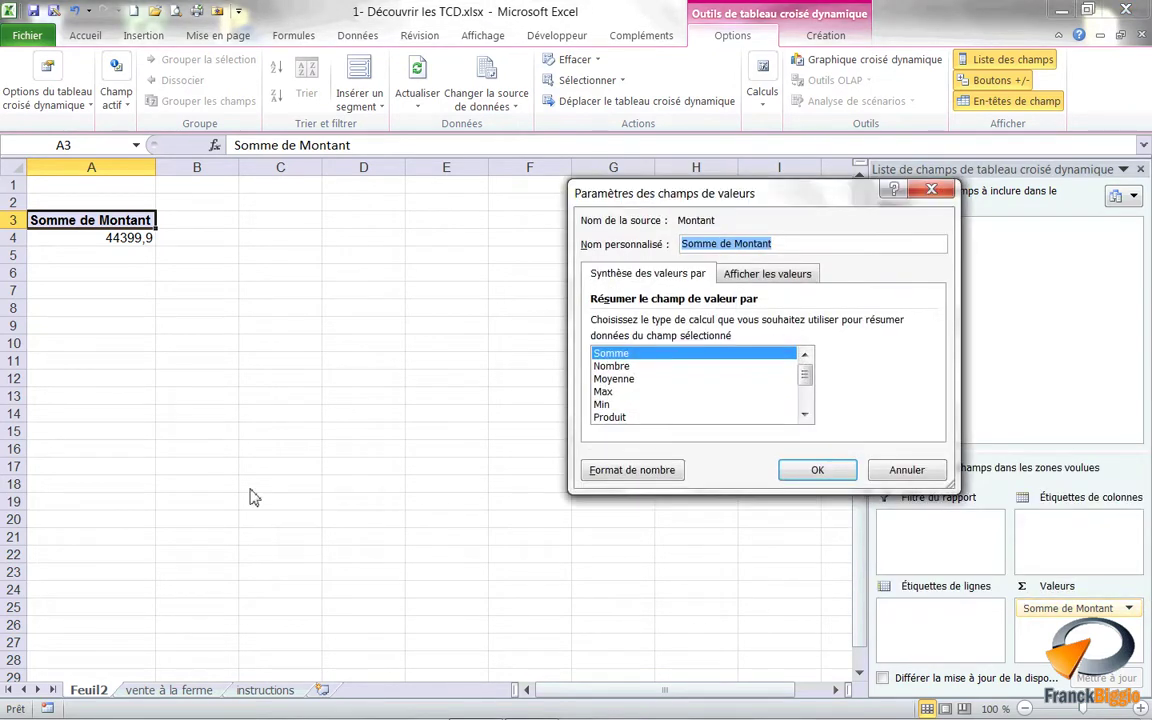
left_click_drag(675, 203, 462, 228)
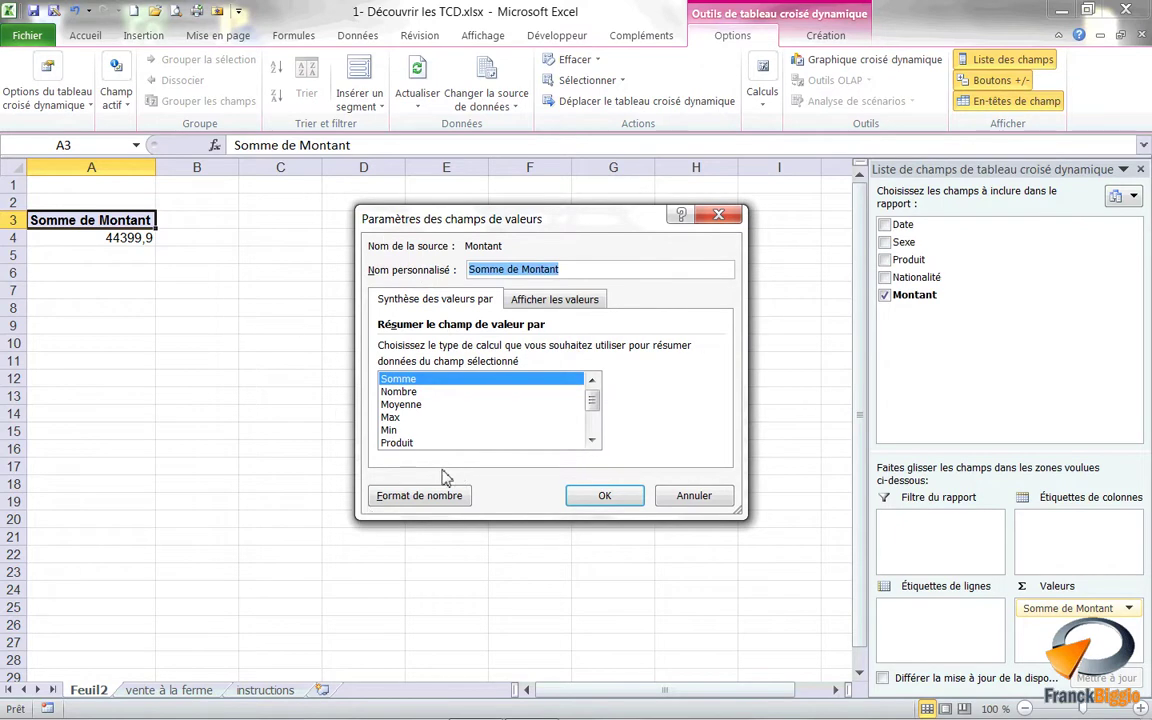
left_click(434, 497)
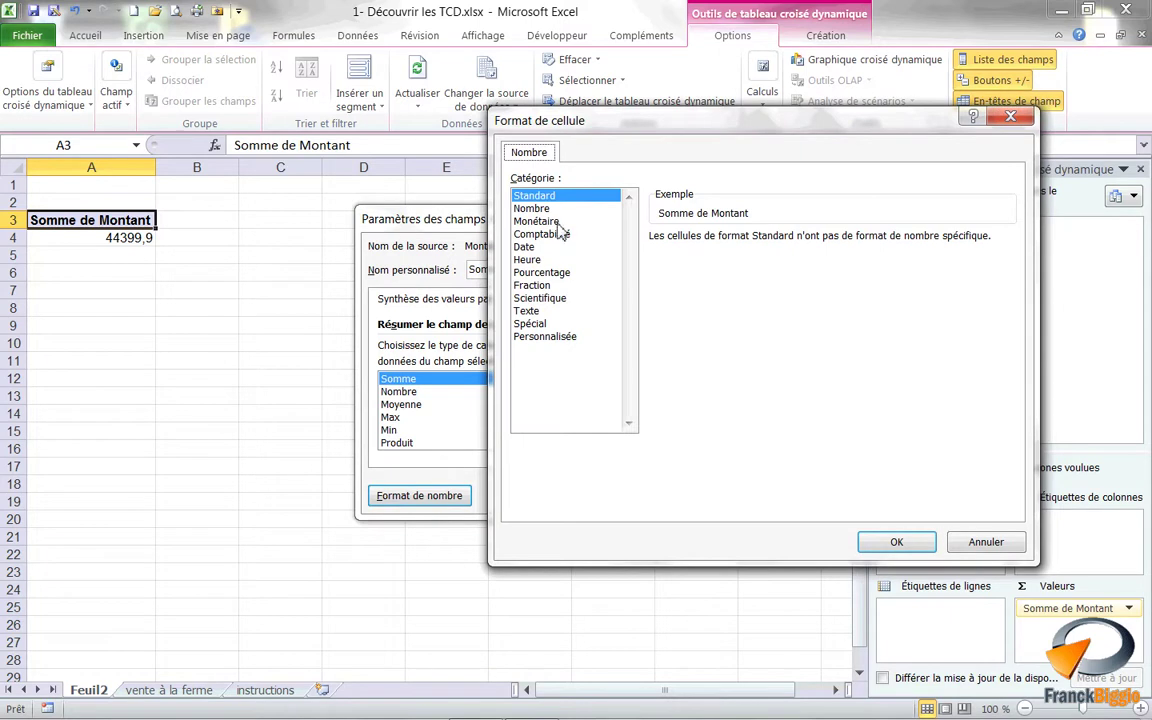
left_click(545, 221)
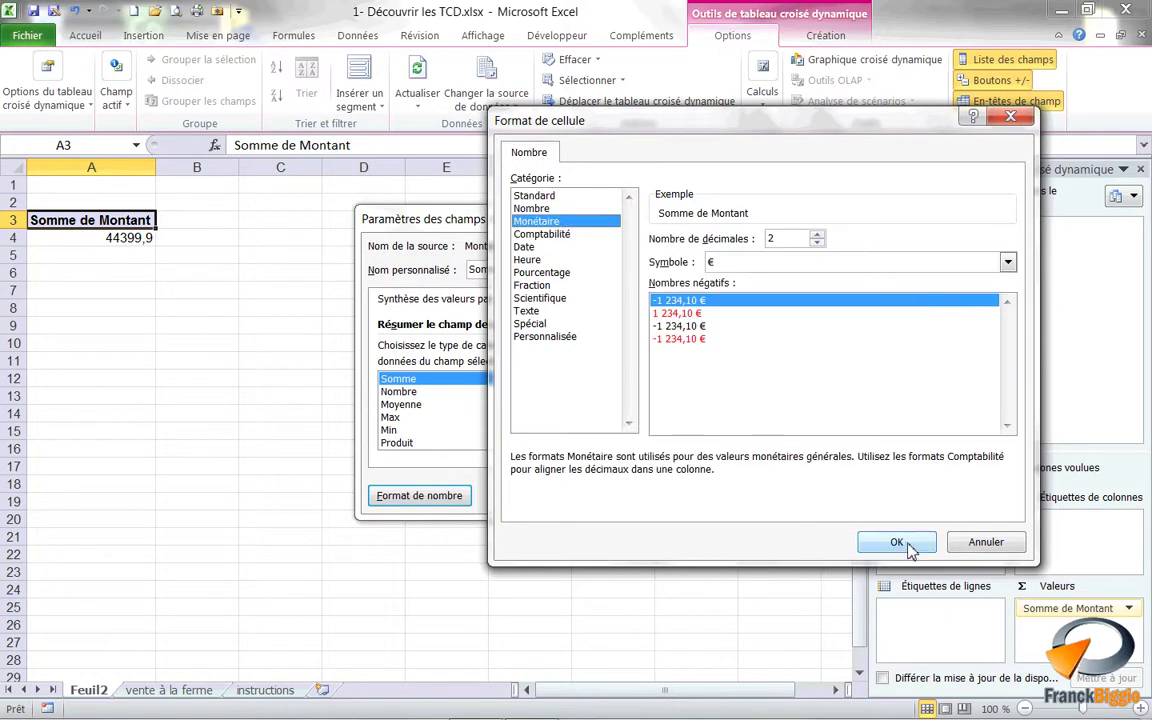
left_click(895, 543)
left_click_drag(578, 268, 437, 265)
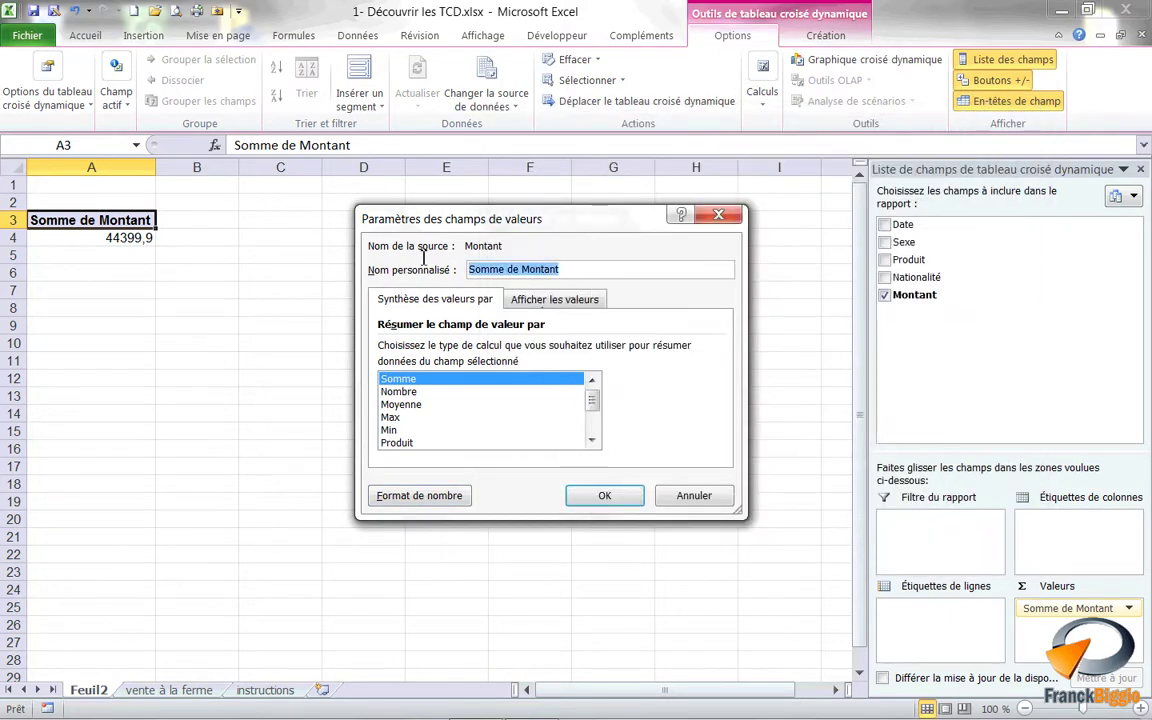
type("CA")
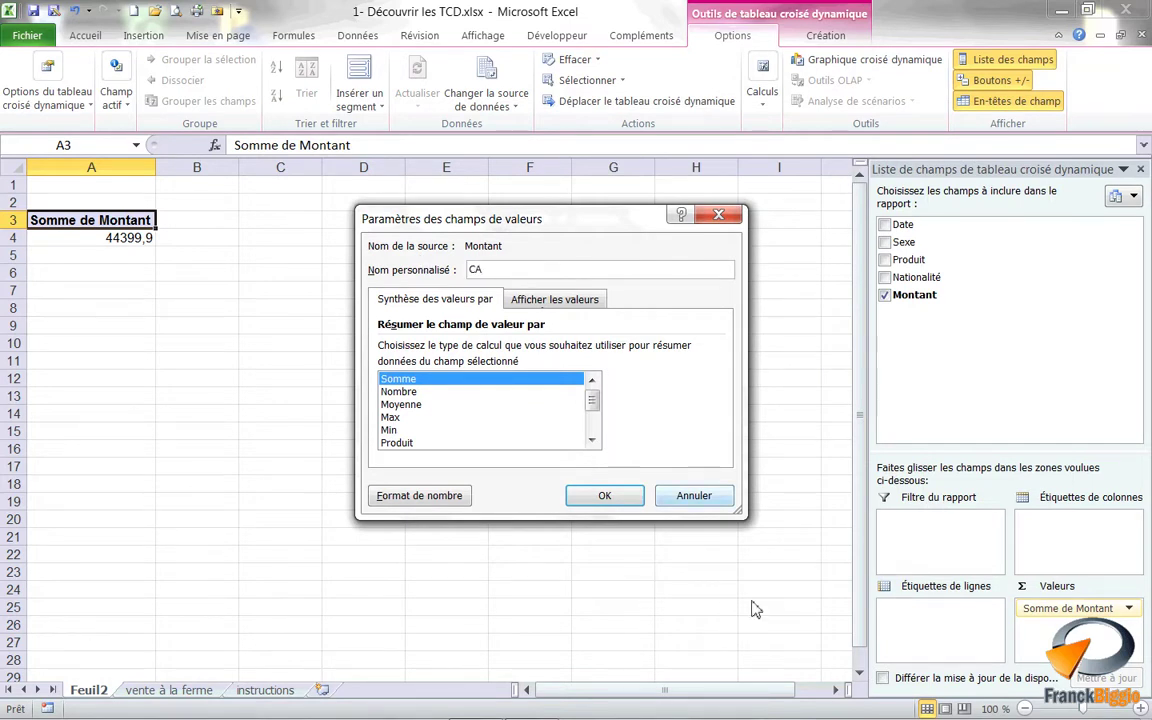
left_click(621, 494)
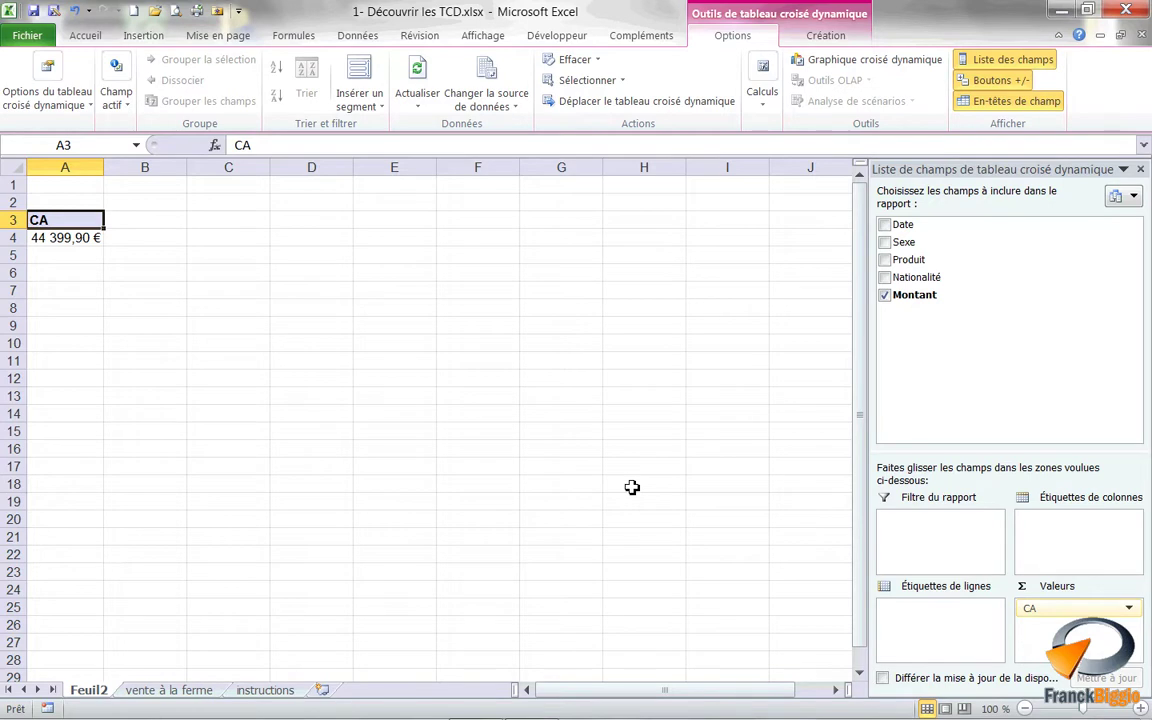
- Put Produit and then Date in Étiquettes de lignes, nesting dates under each product
mouse_move(908, 259)
left_mouse_down()
mouse_move(1001, 413)
mouse_move(948, 641)
left_mouse_up()
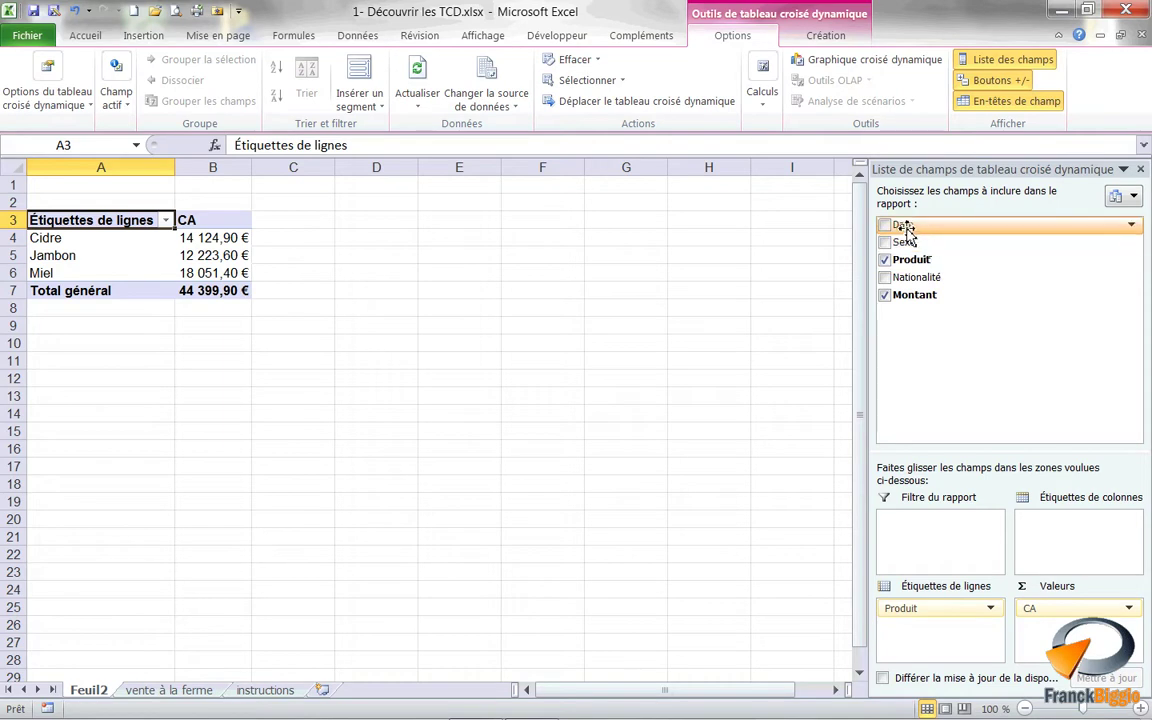
left_click_drag(905, 228, 900, 655)
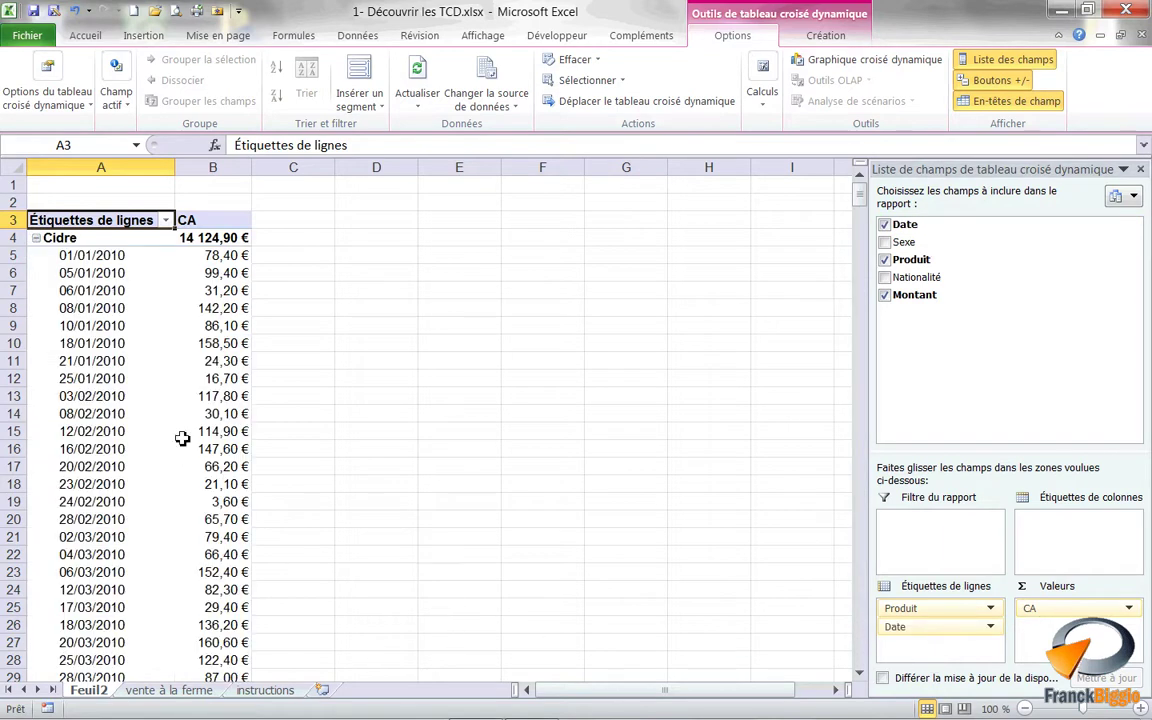
left_click(103, 345)
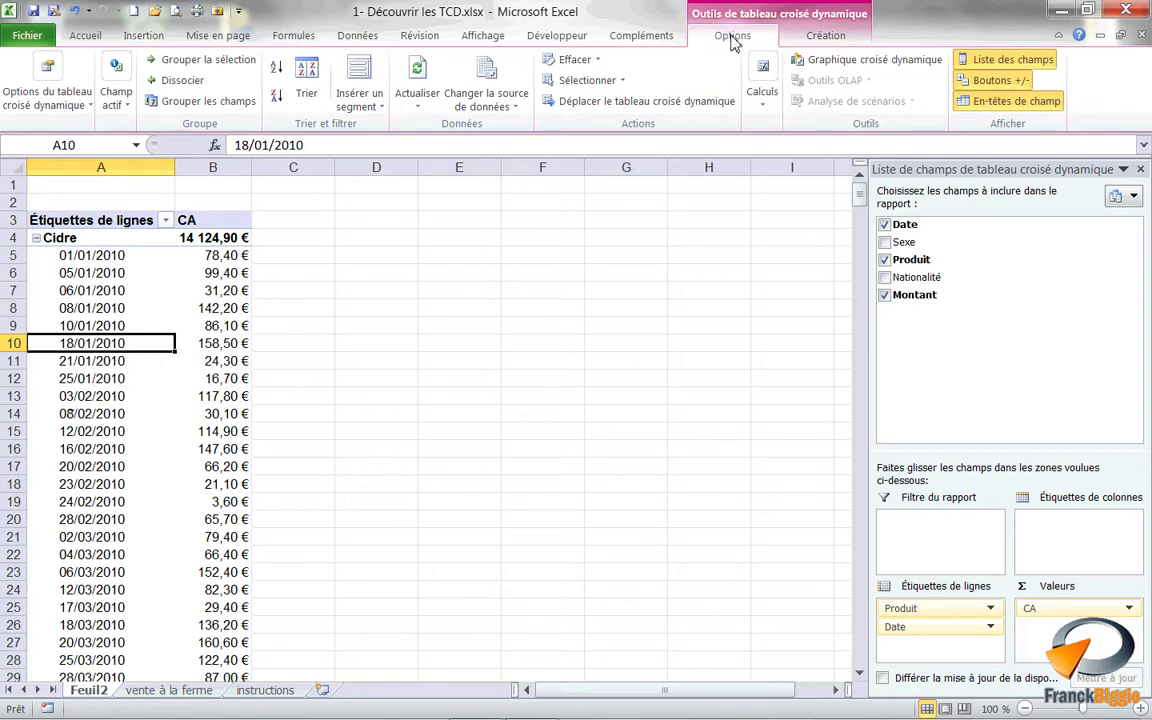
- Group the pivot table's dates by Années instead of Mois
left_click(229, 111)
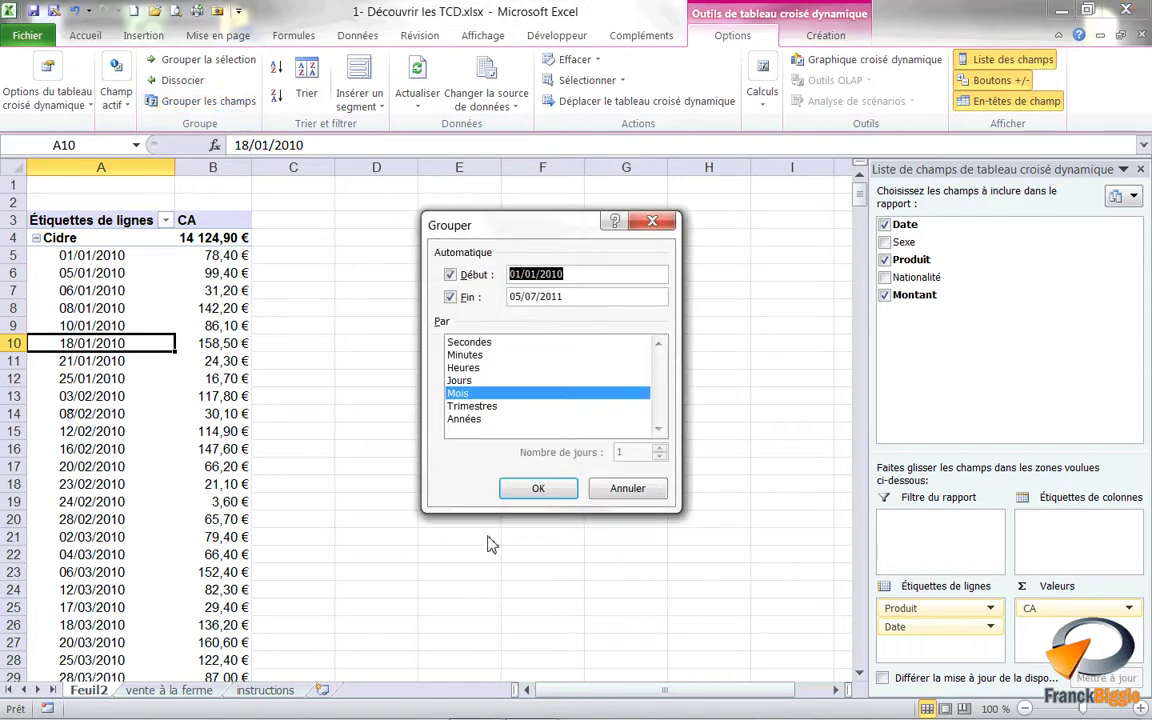
left_click(462, 393)
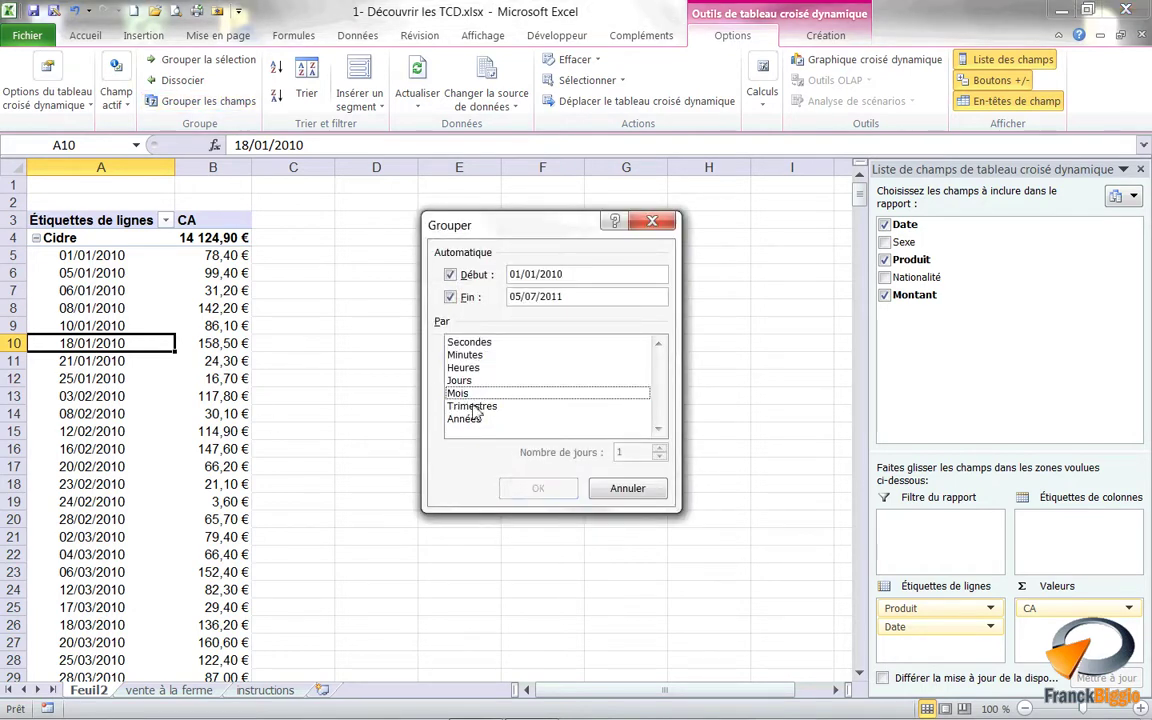
left_click(468, 420)
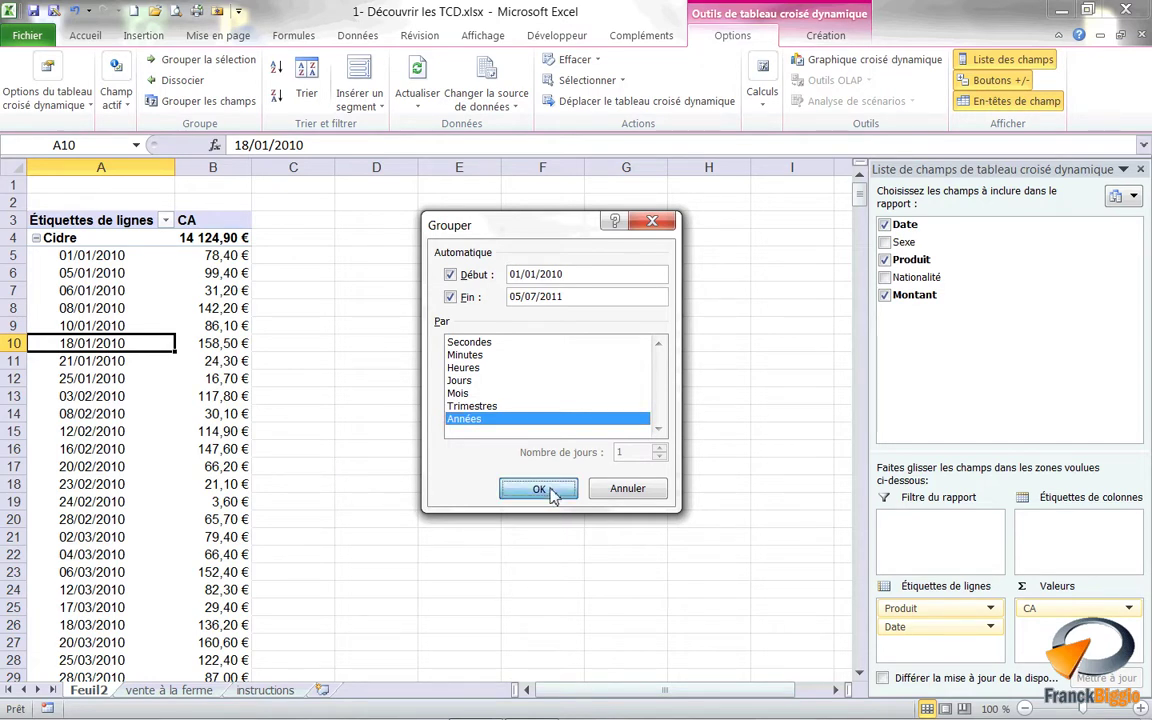
left_click(539, 489)
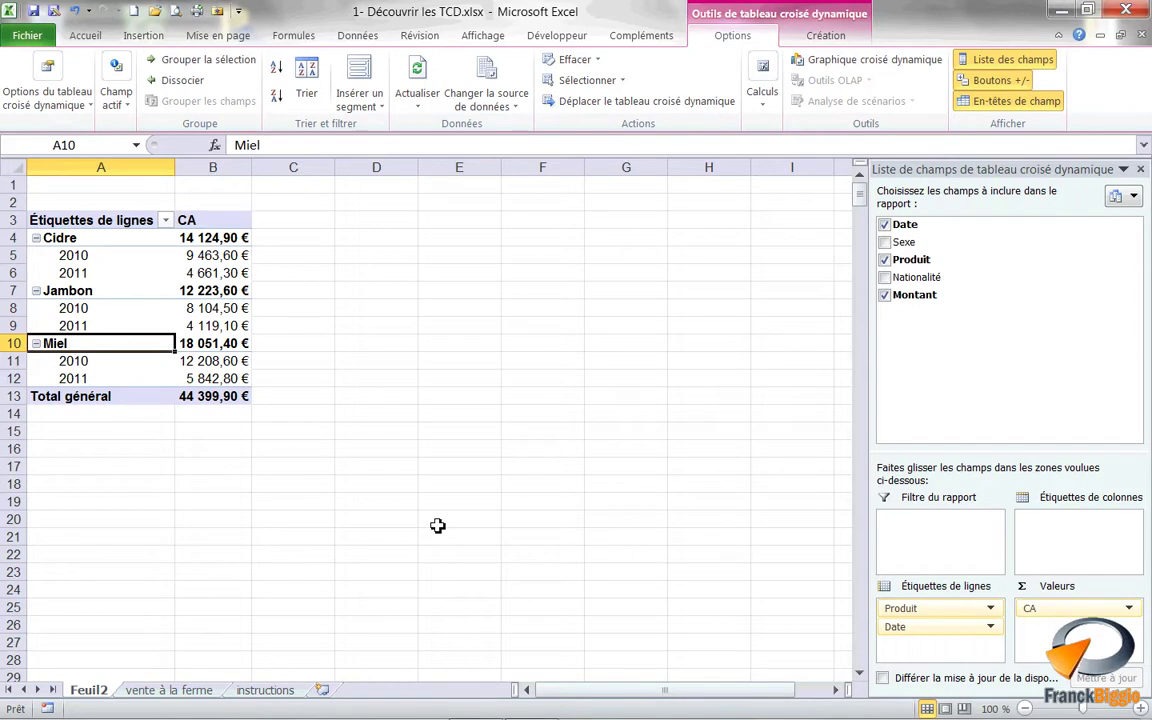
- Move the year-grouped Date field to Étiquettes de colonnes to show 2010 and 2011 columns
left_click_drag(941, 627, 985, 535)
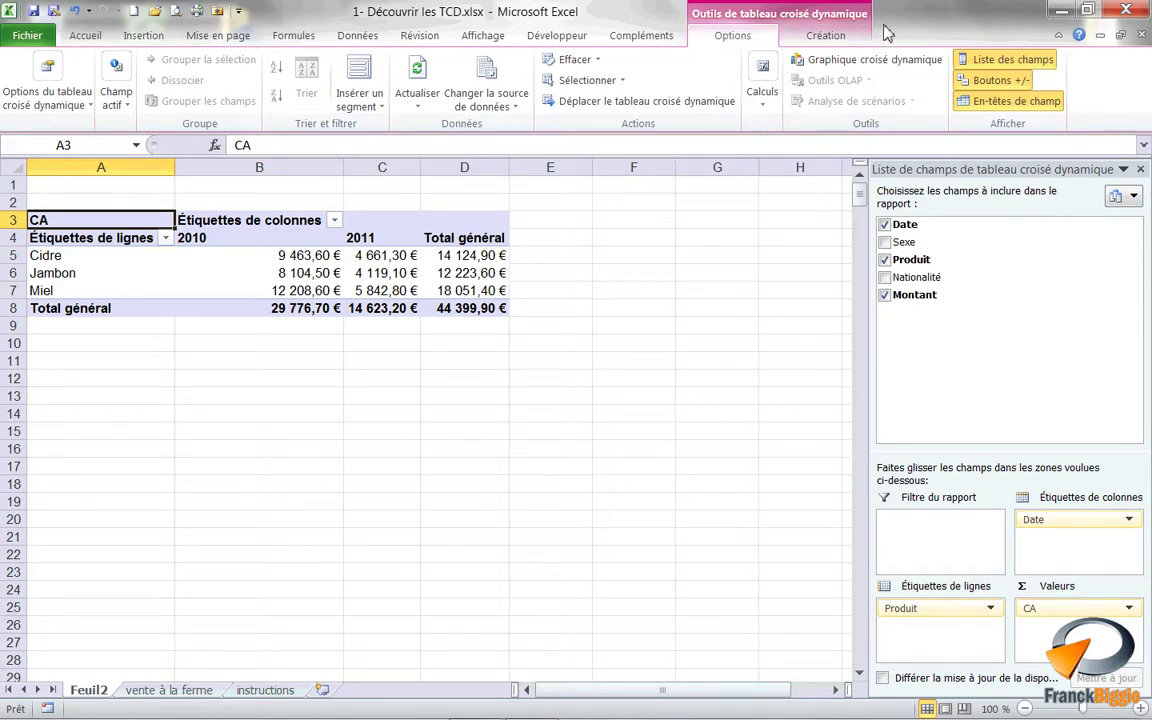
- Insert Date and Produit slicers and move the Produit slicer right of the table
left_click(369, 106)
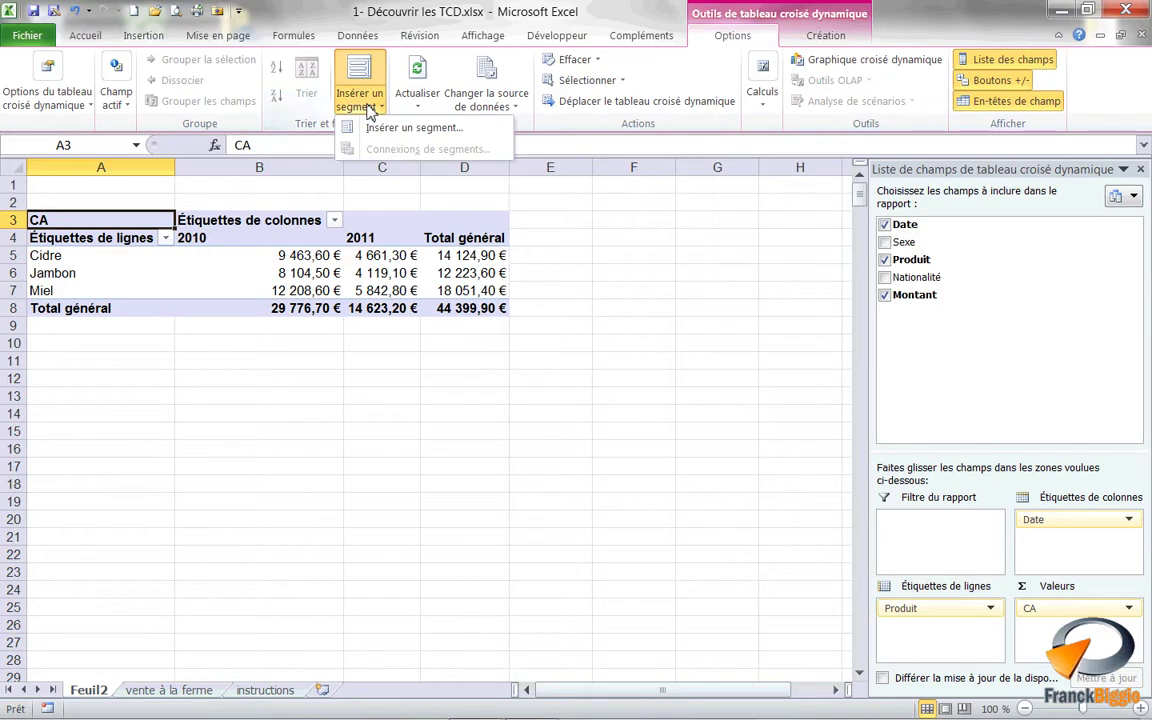
left_click(375, 128)
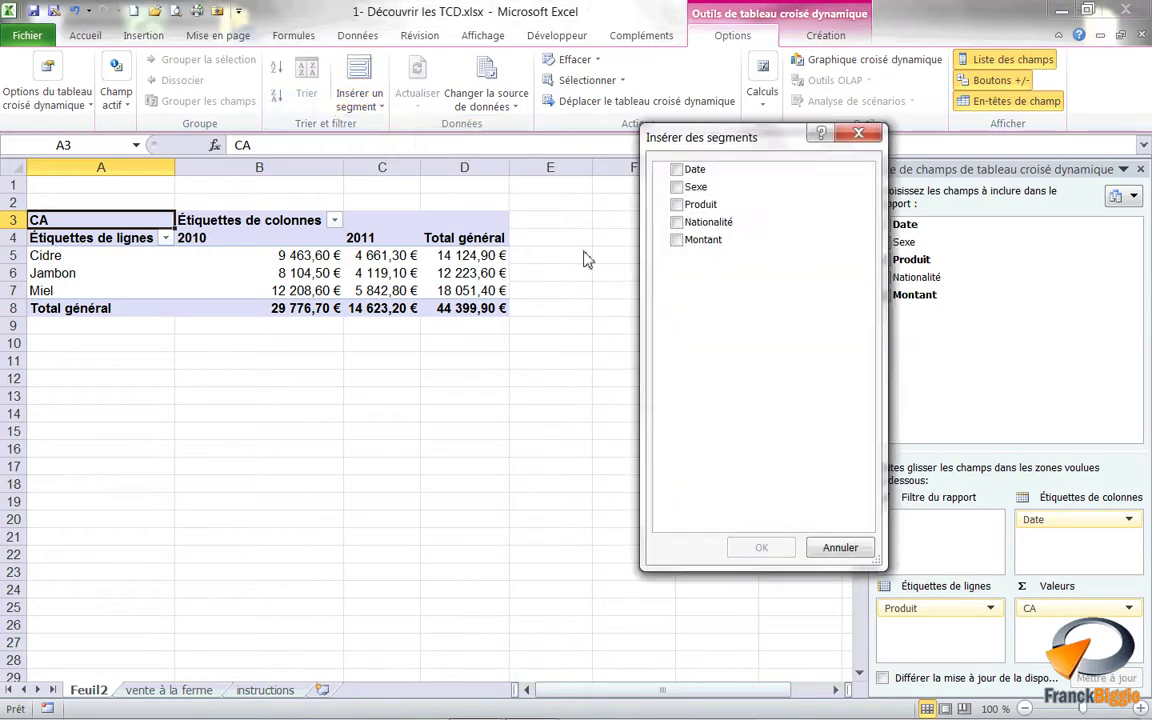
left_click_drag(690, 135, 624, 174)
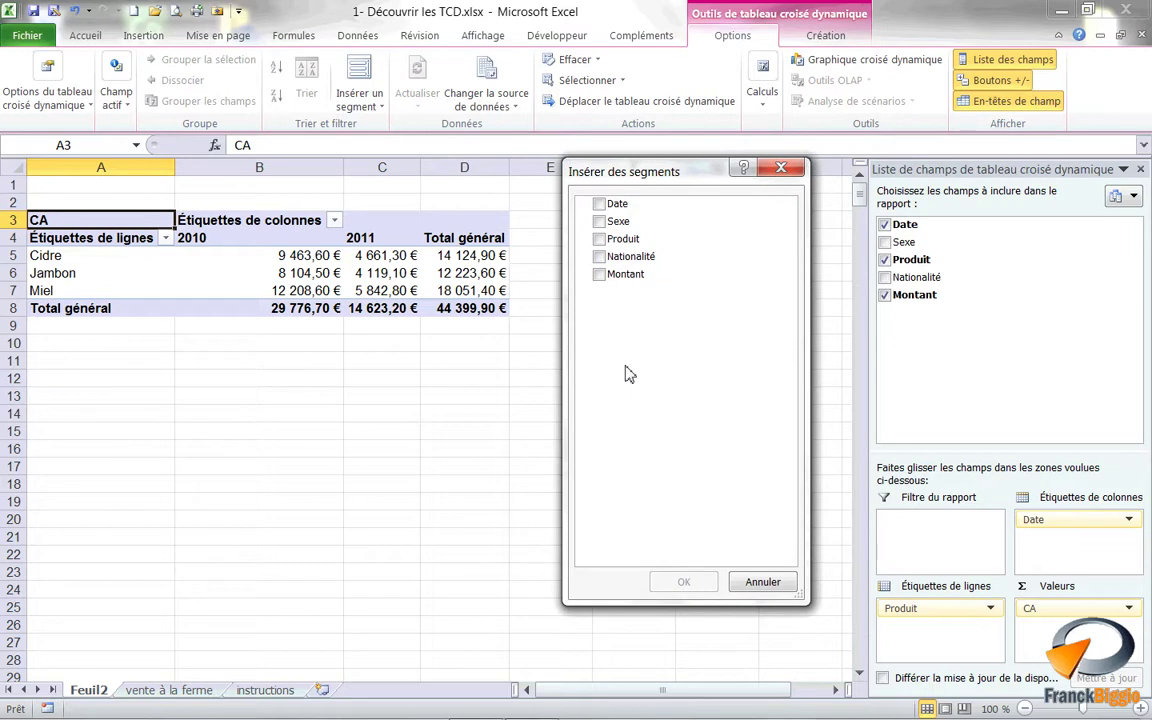
left_click(601, 205)
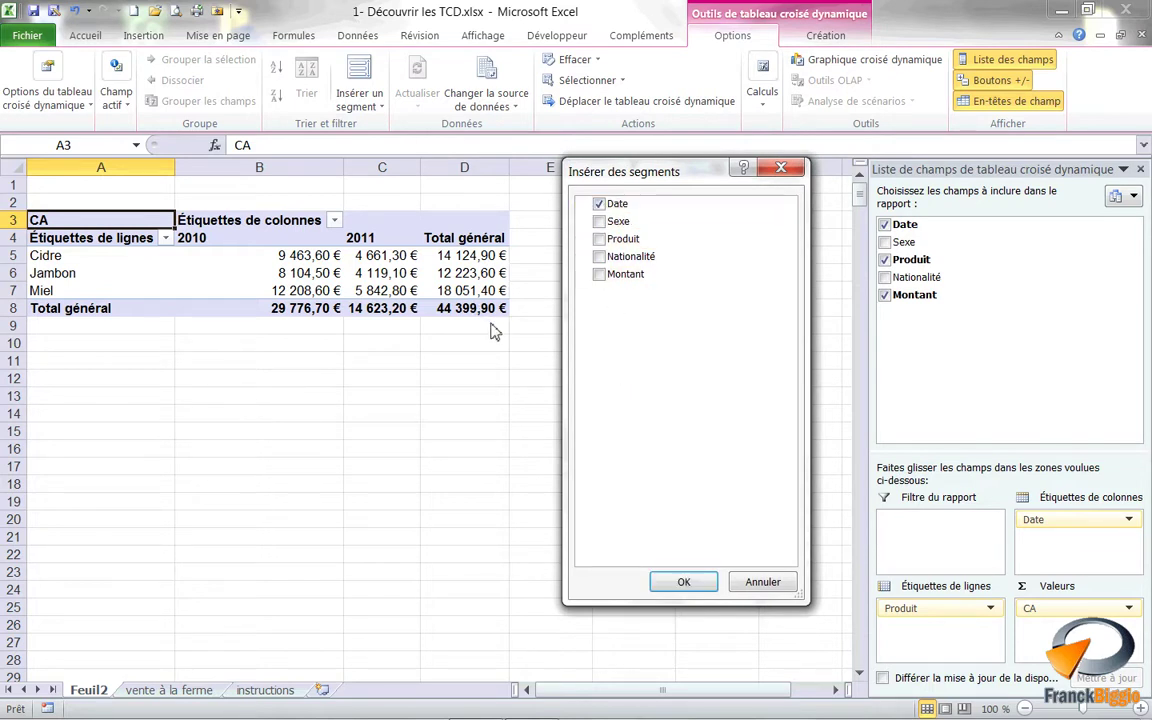
left_click(600, 239)
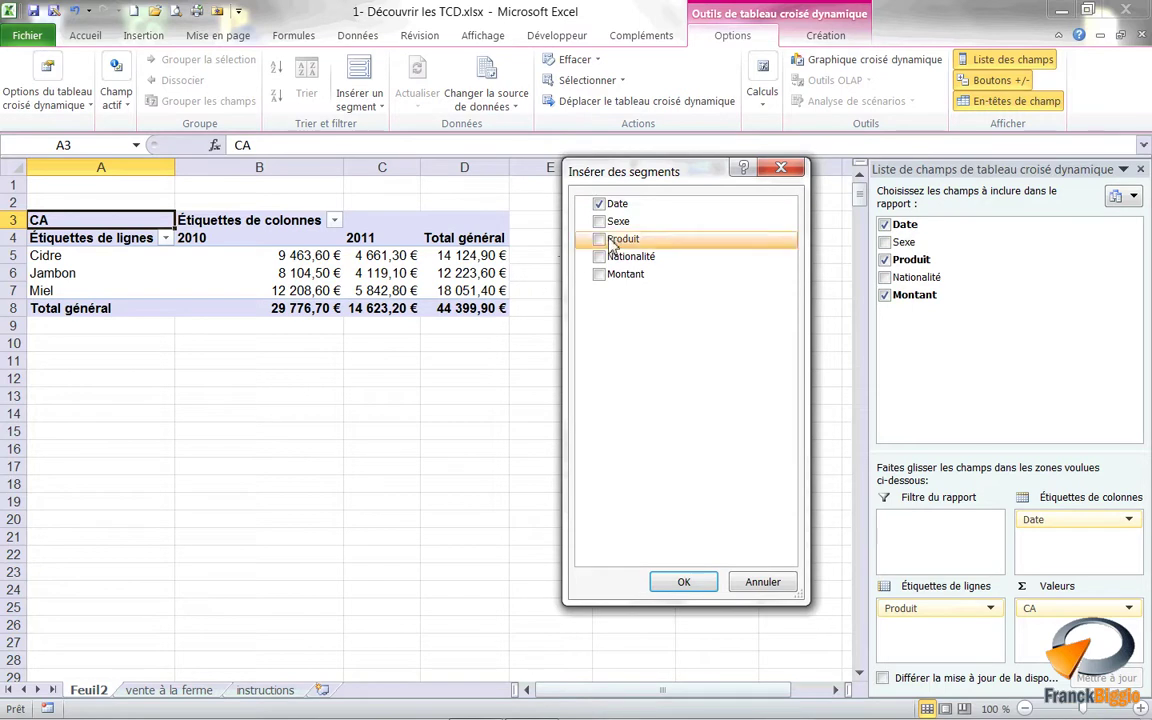
left_click(706, 592)
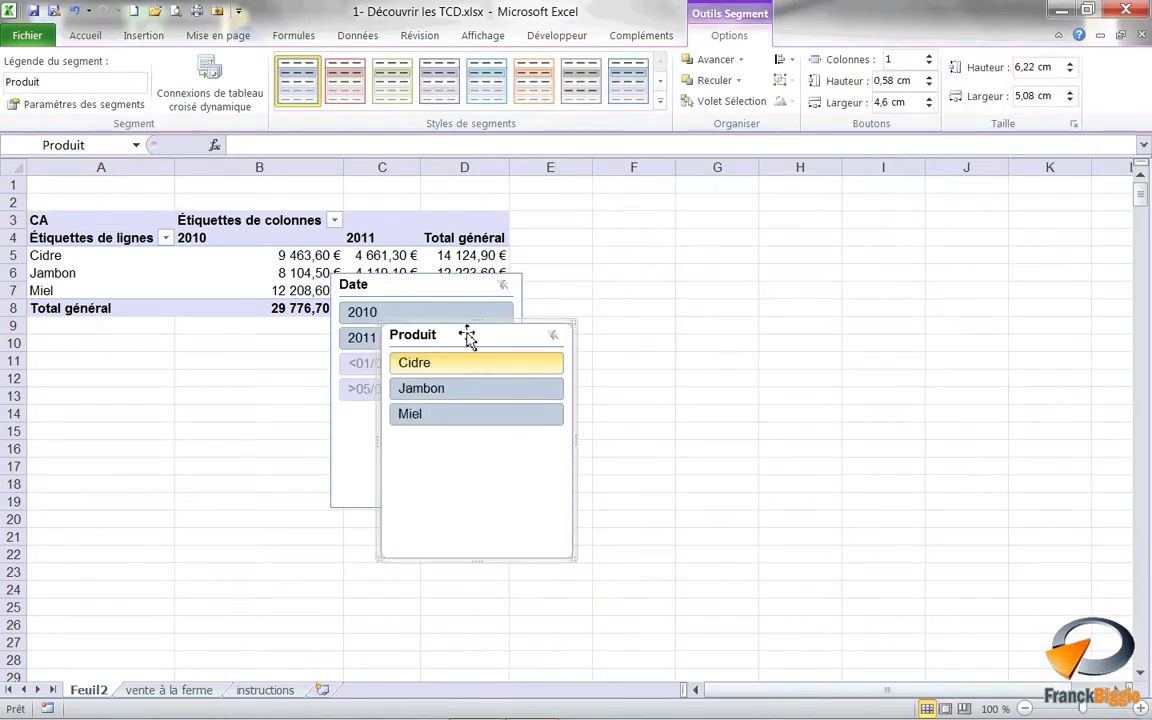
left_click_drag(467, 336, 819, 228)
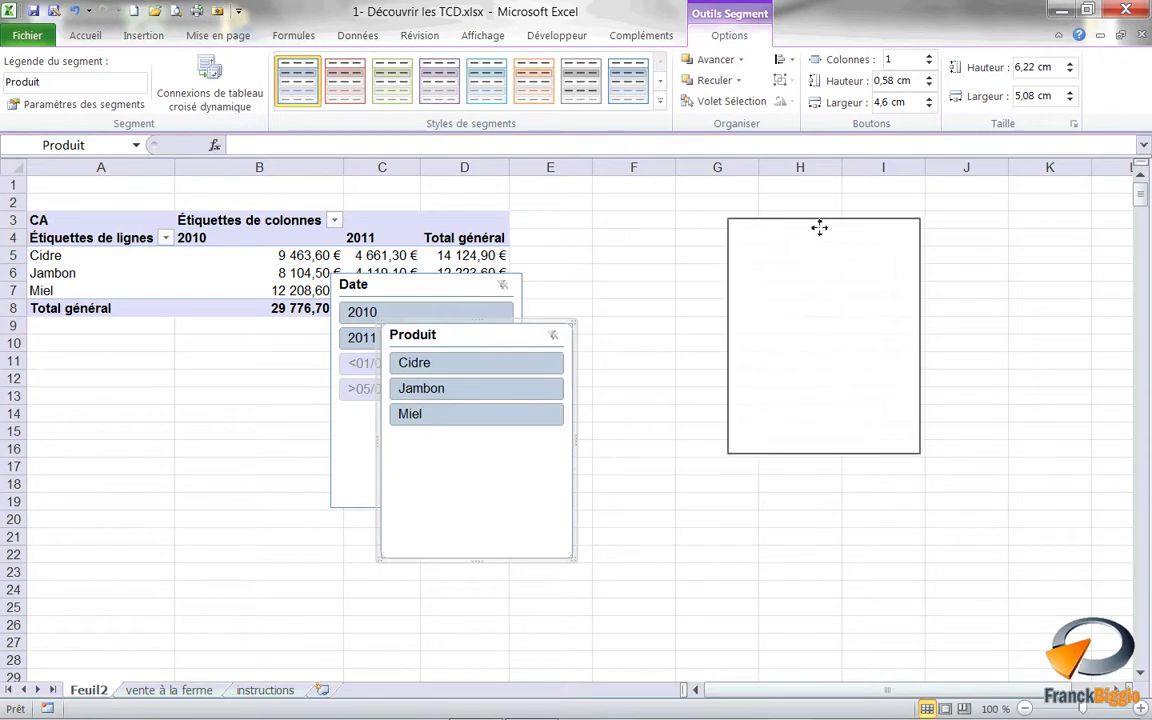
- Position both slicers beside the table, resizing Date to 2,46 × 2,5 cm and Produit to 2,9 × 3,43 cm
left_click_drag(470, 287, 657, 226)
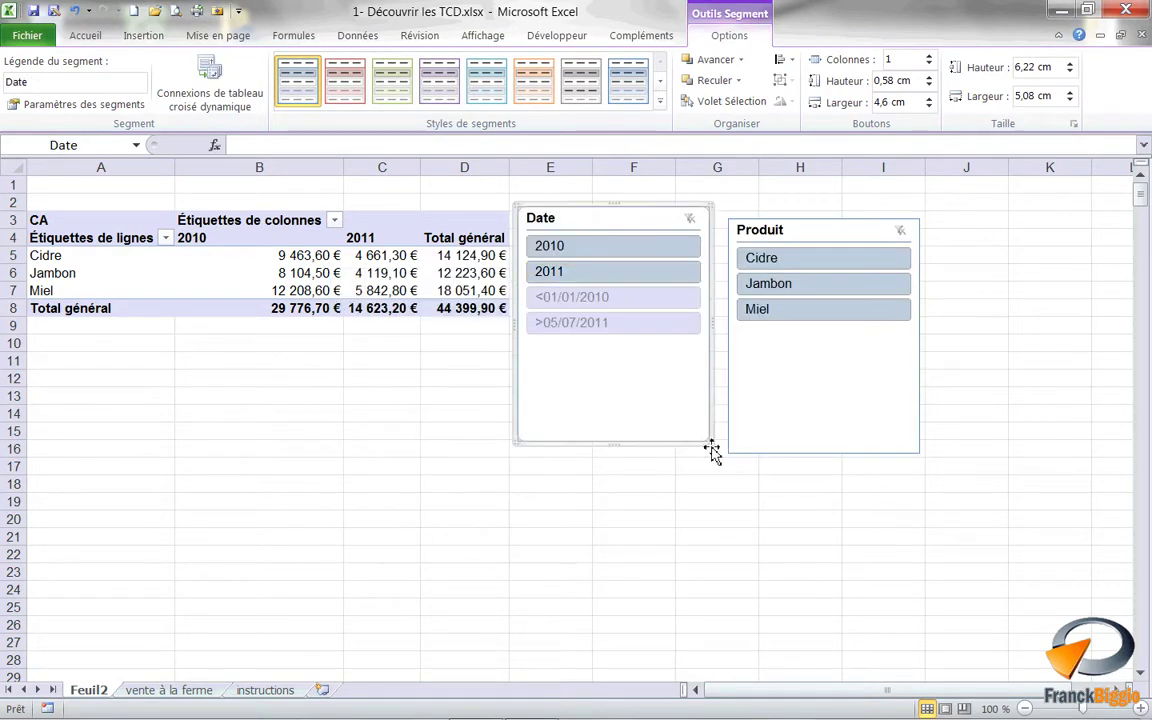
left_click_drag(708, 442, 612, 300)
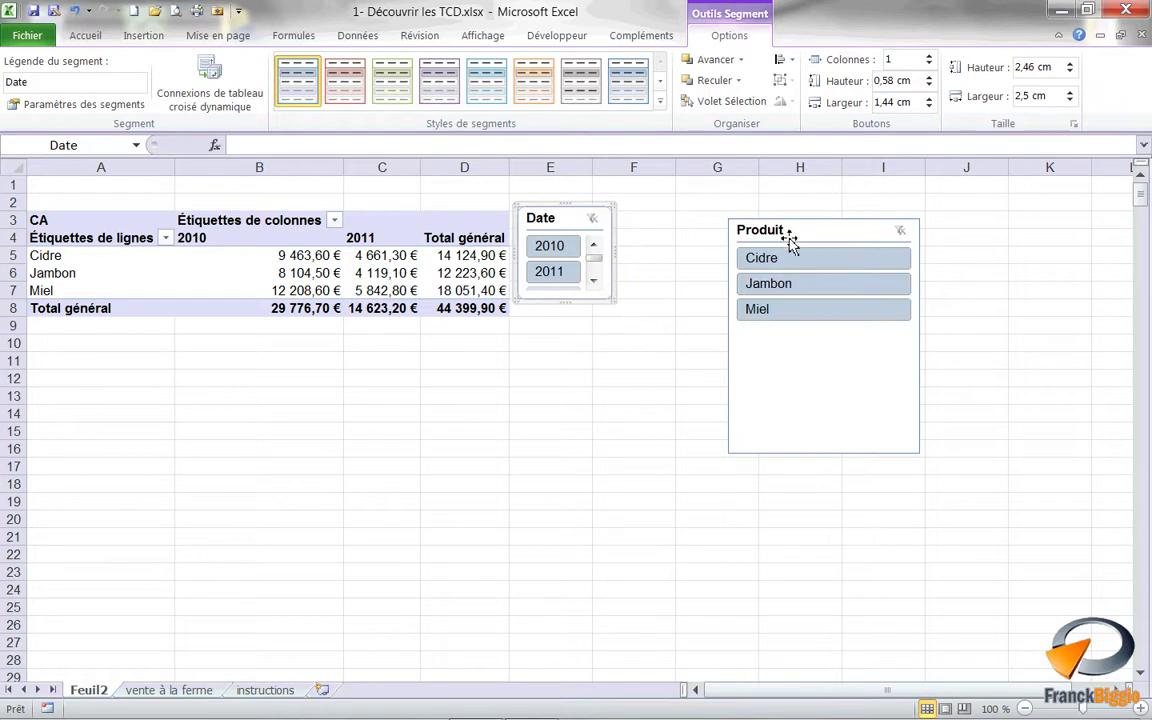
left_click_drag(789, 240, 693, 225)
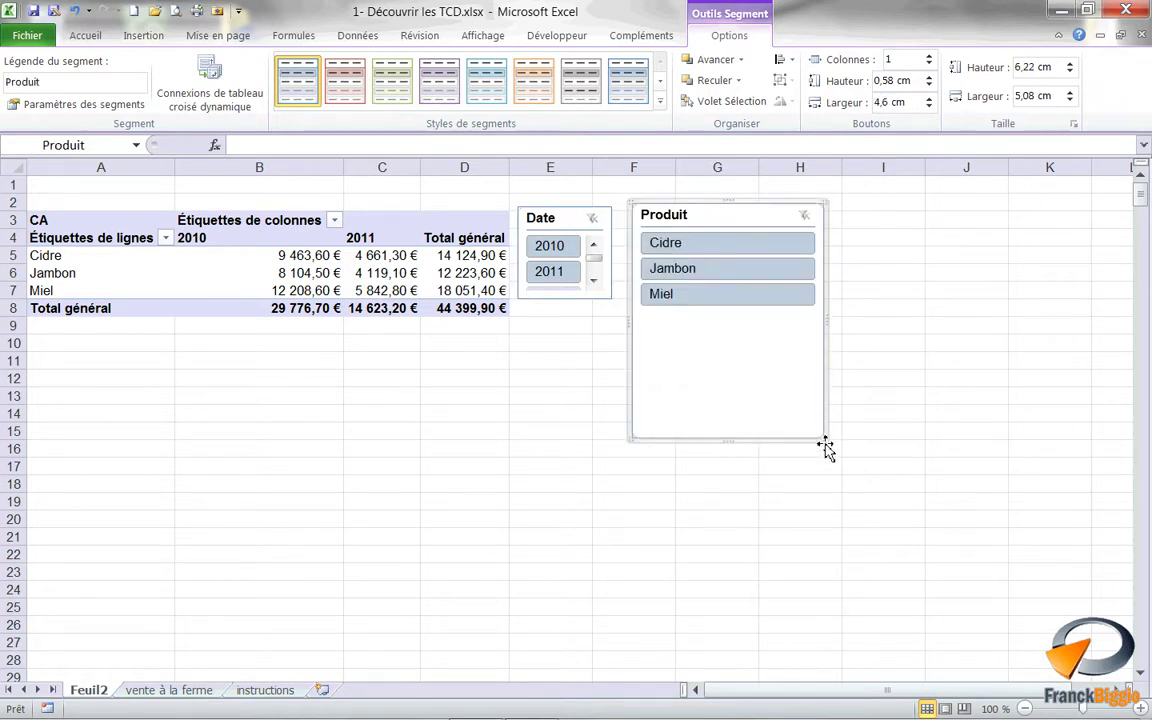
left_click_drag(825, 447, 764, 311)
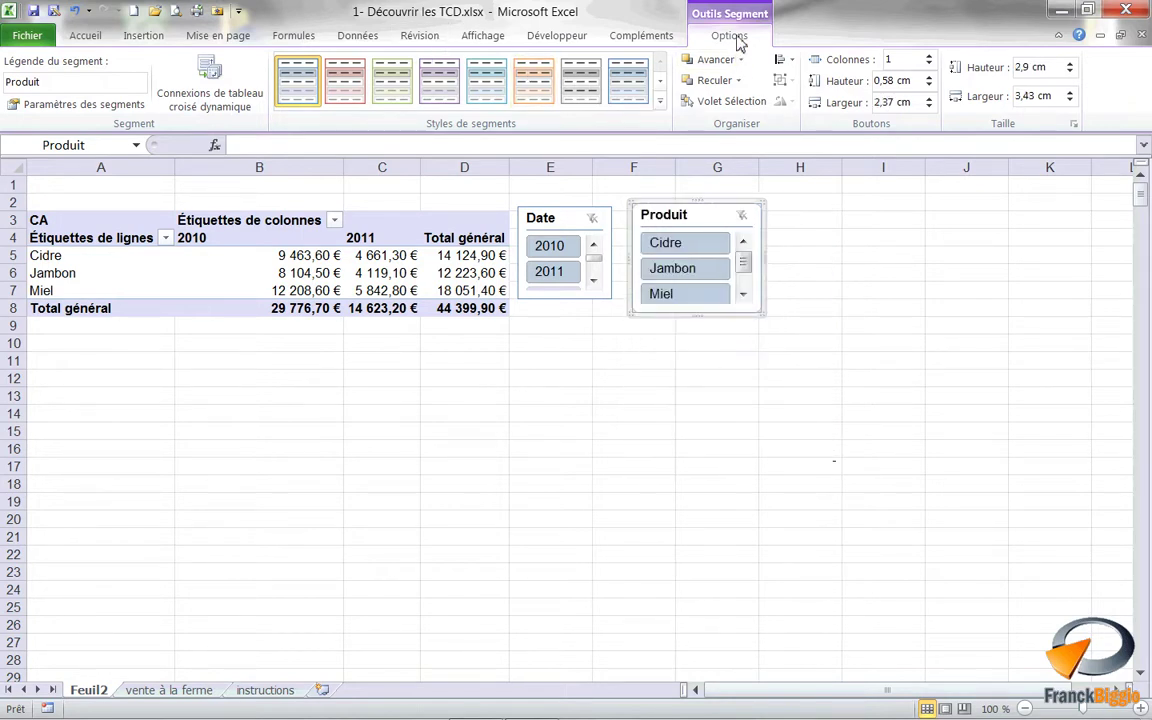
- Apply the orange slicer style to the Produit slicer, then select cell E15
left_click(527, 97)
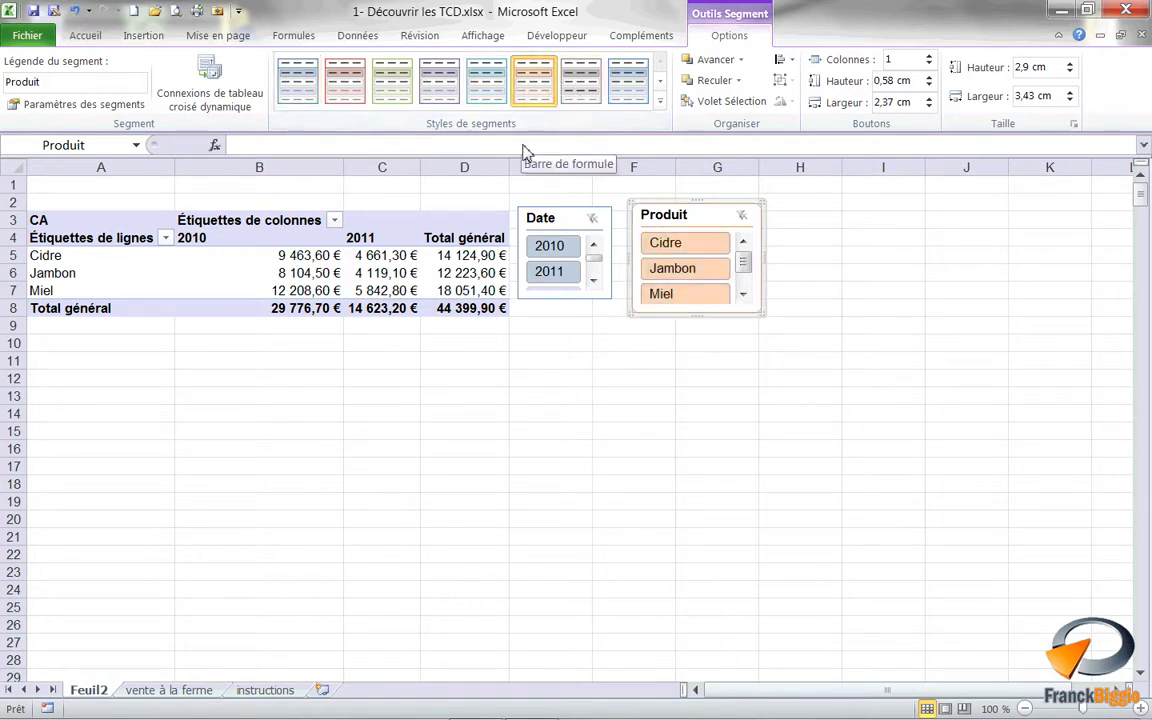
left_click(512, 437)
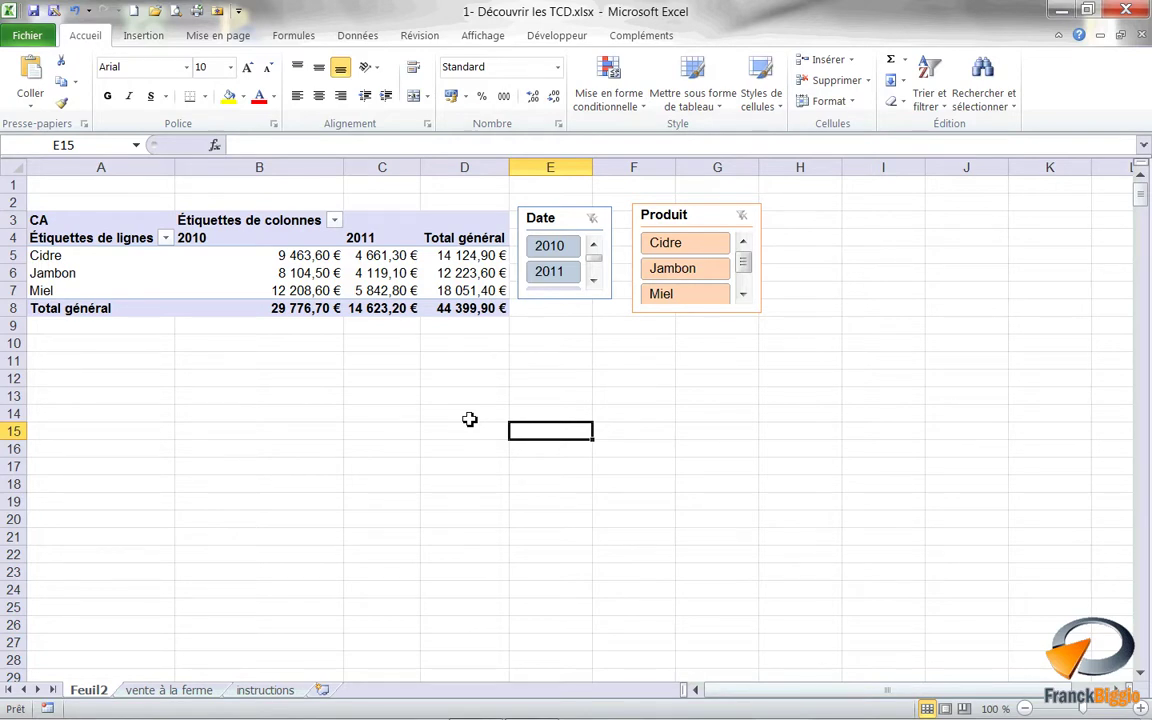
- Filter via the slicers to 2010 and Jambon, leaving a CA total of 8 104,50 €
left_click(553, 249)
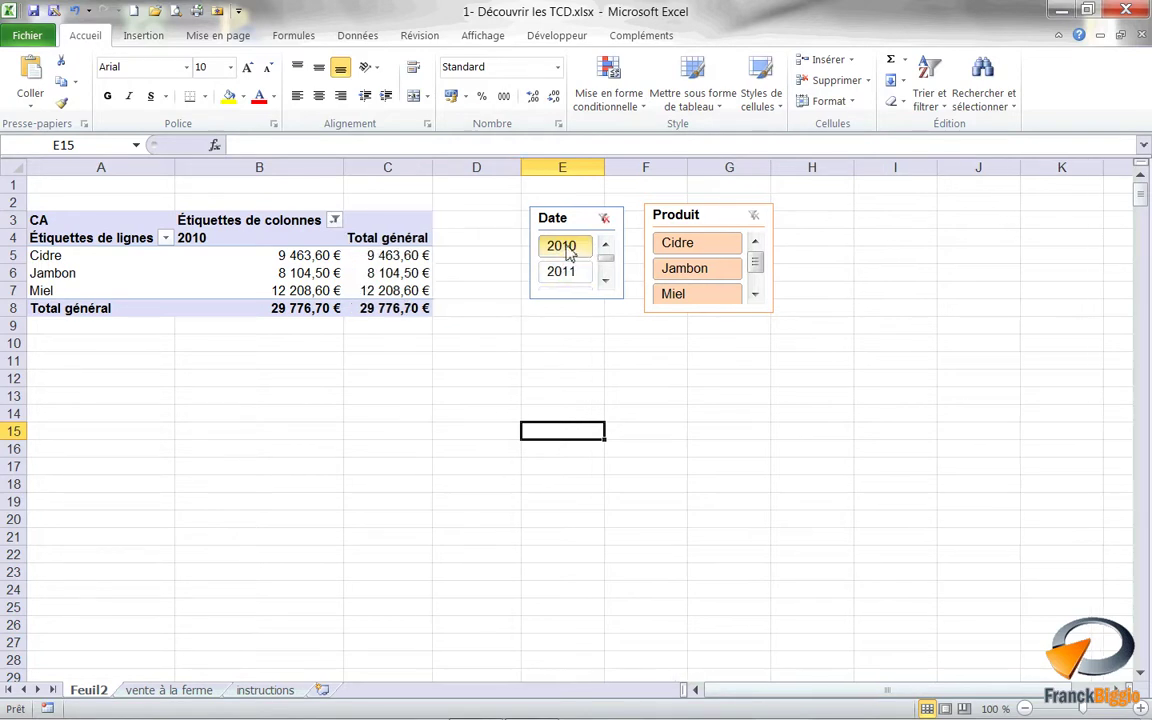
left_click(690, 270)
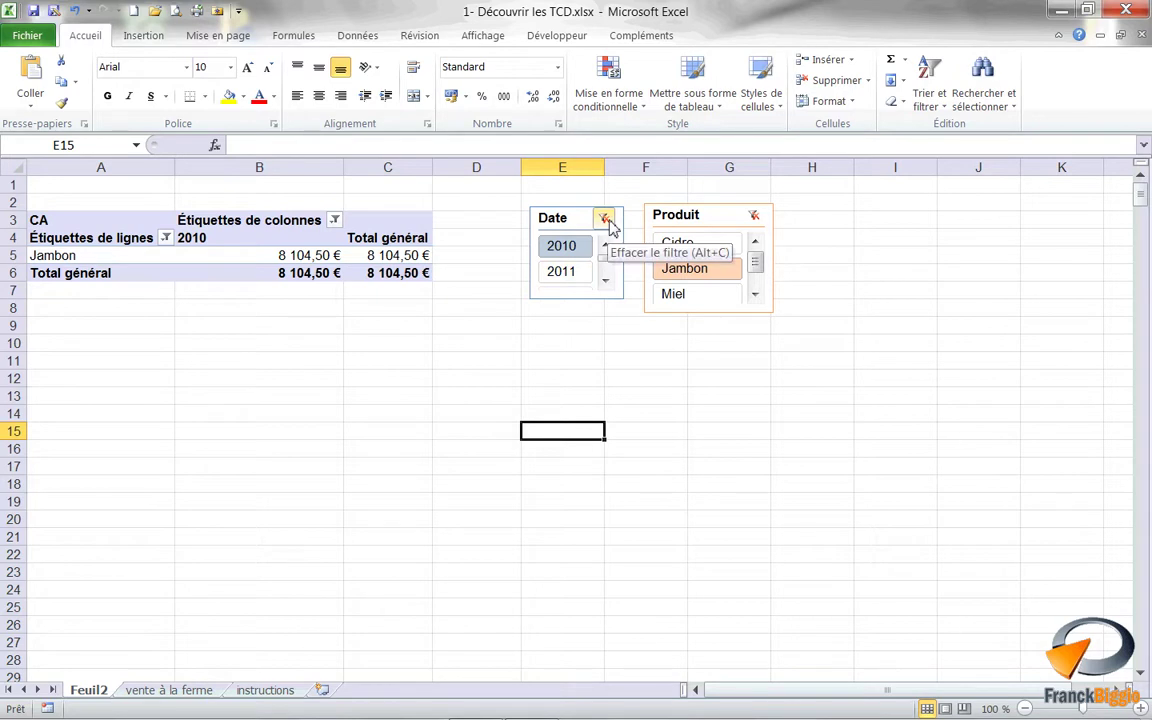
left_click(606, 220)
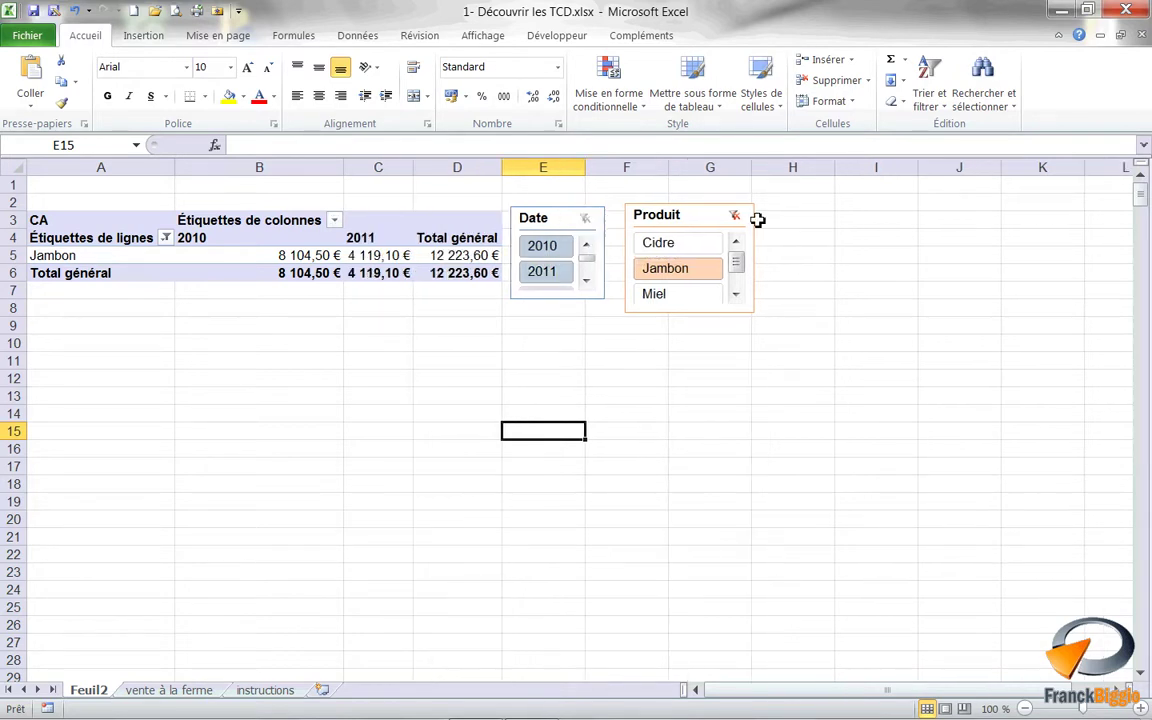
left_click(741, 220)
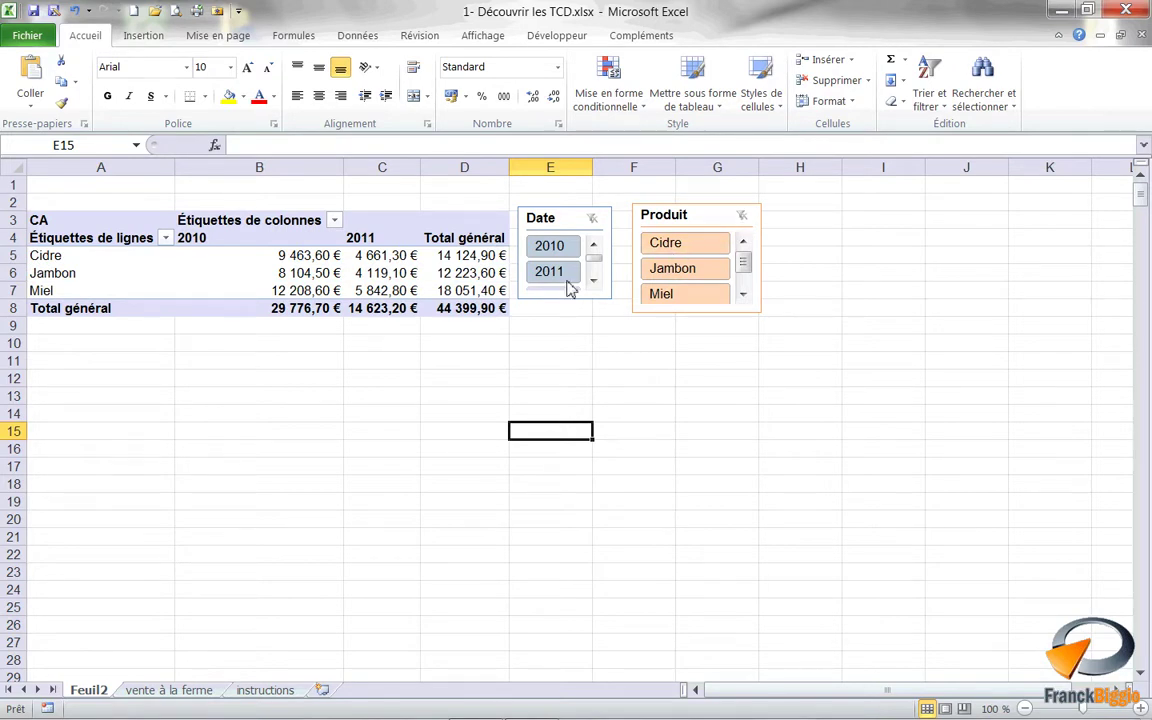
left_click(569, 272)
left_click(572, 249)
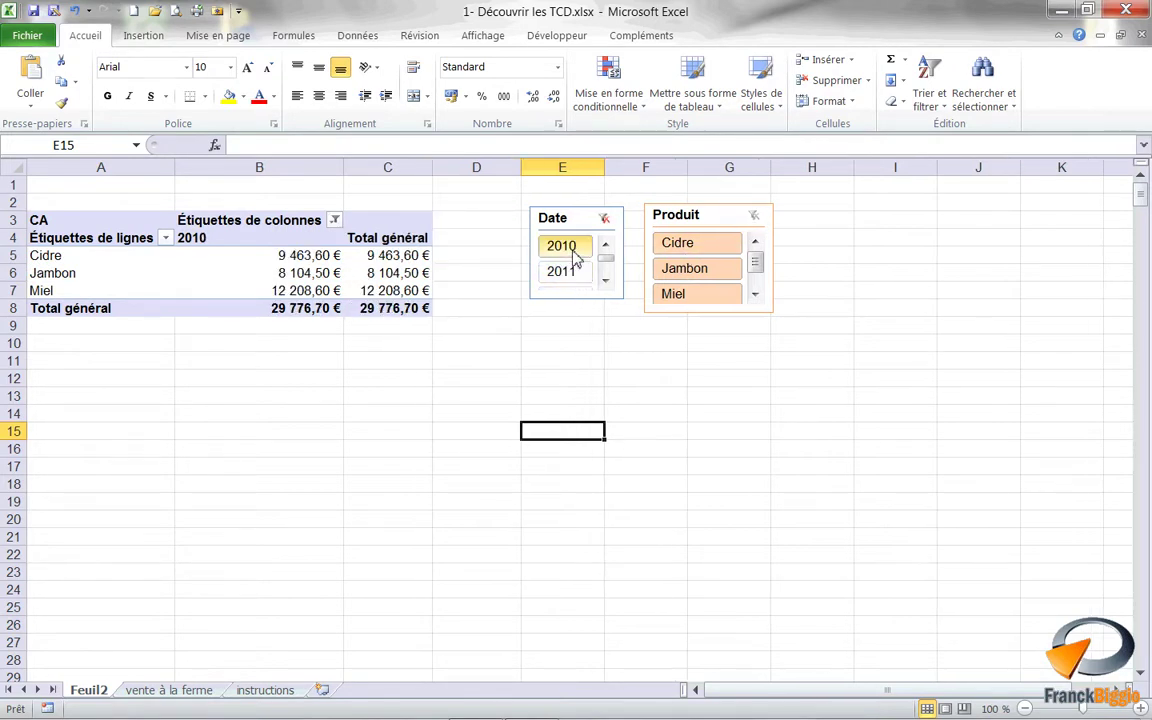
left_click(677, 244)
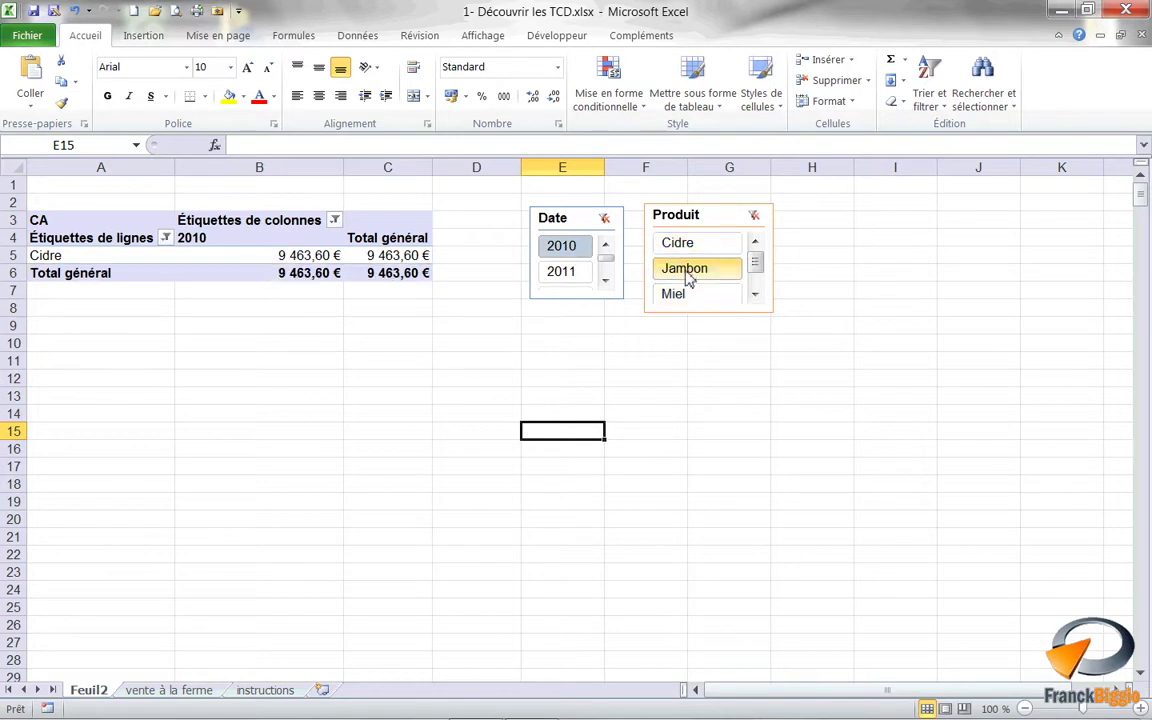
left_click(687, 270)
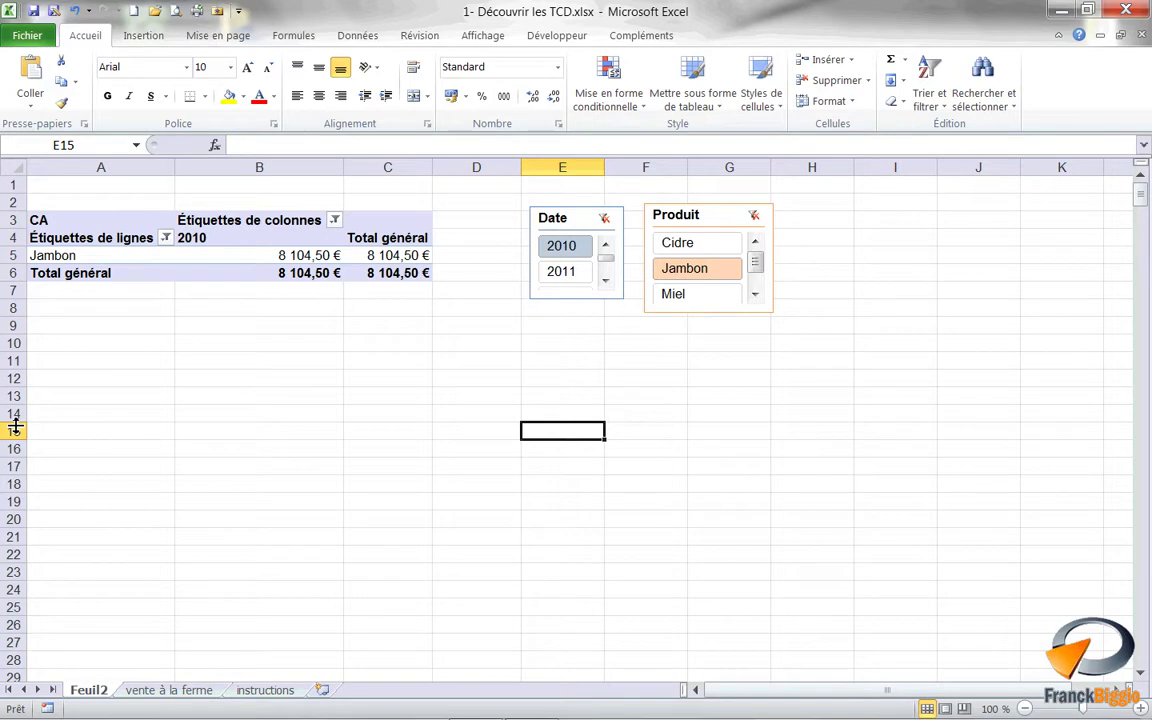
left_click(300, 255)
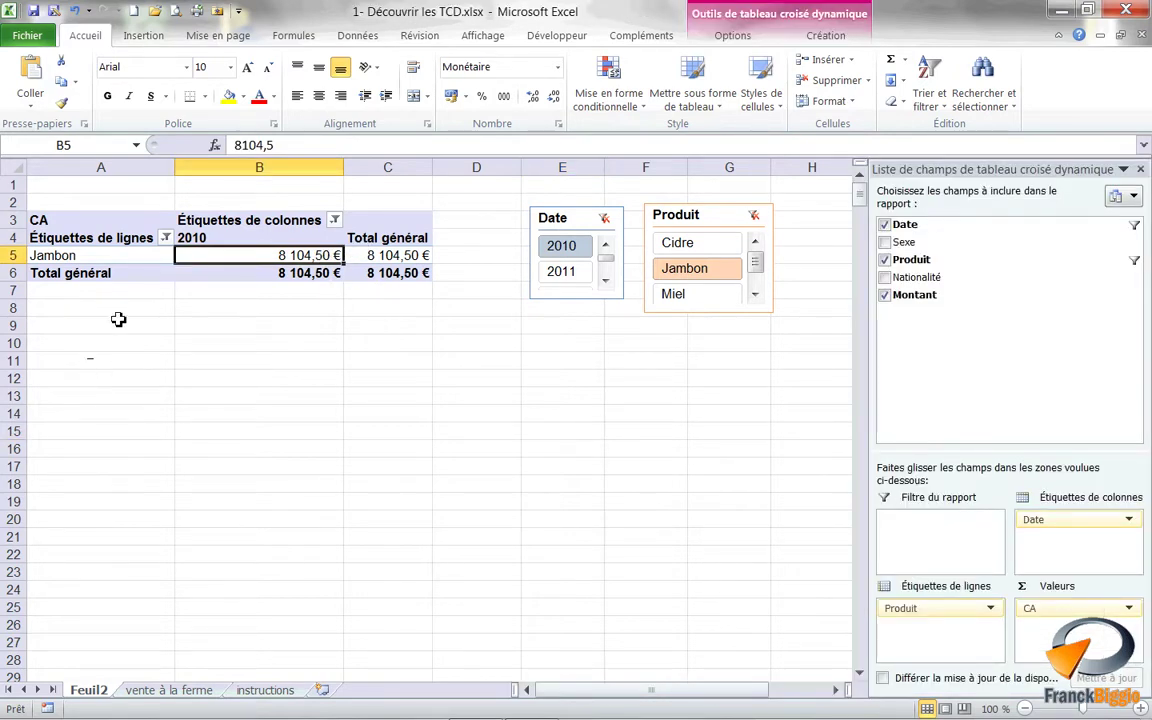
- Turn off Liste des champs and En-têtes de champ for the pivot table
left_click(753, 37)
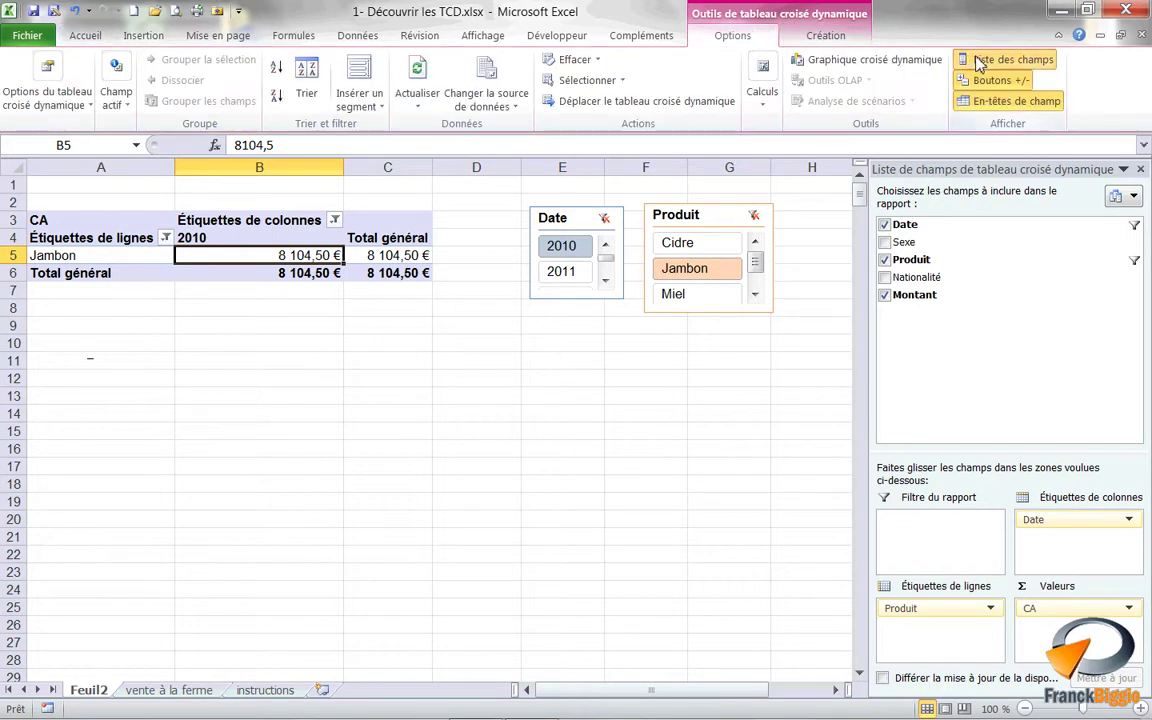
left_click(979, 62)
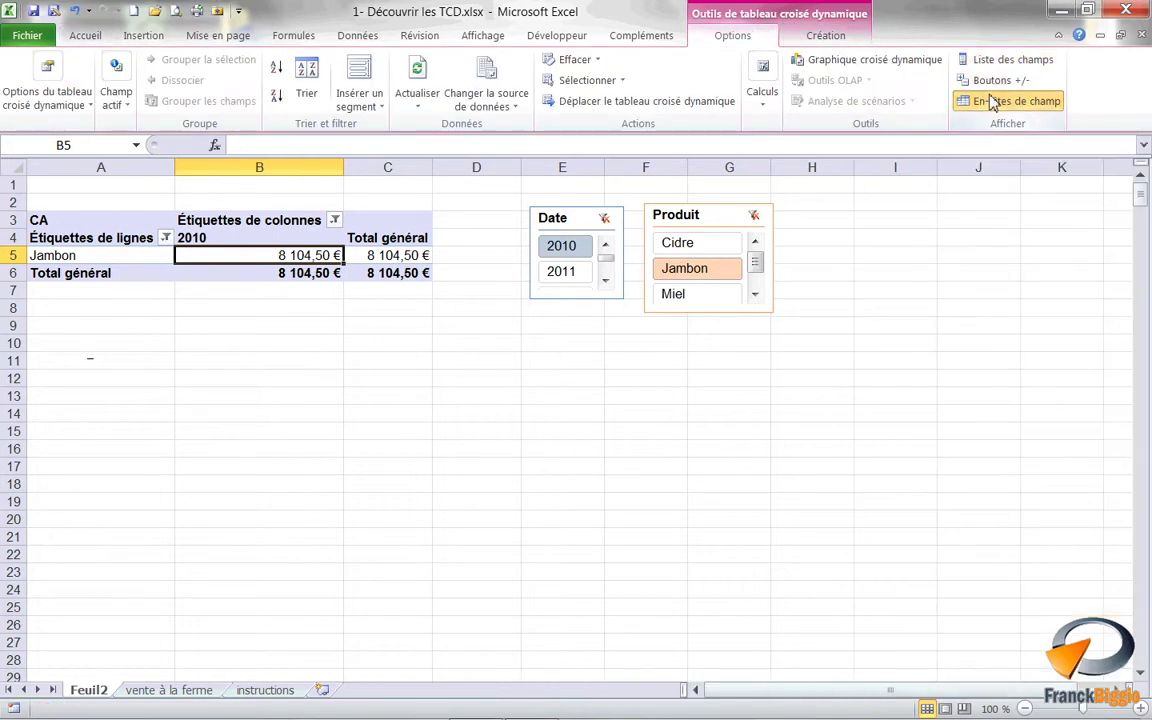
left_click(993, 102)
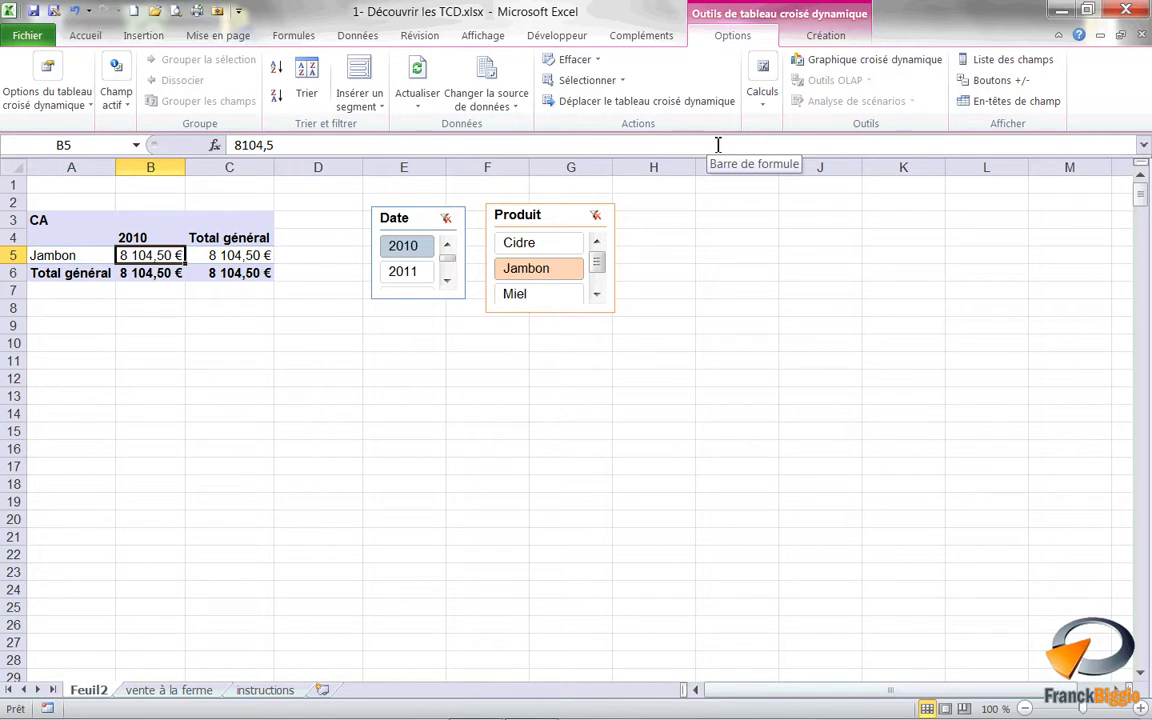
left_click(826, 36)
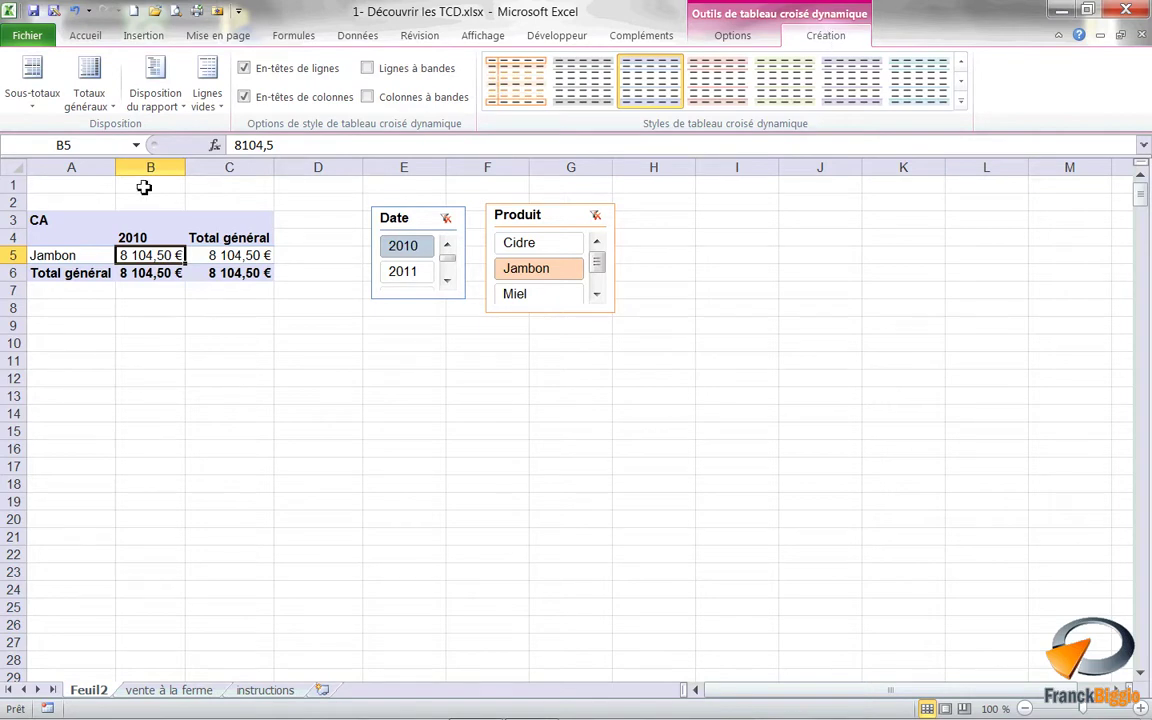
- Set the pivot table's grand totals to Off for both rows and columns
left_click(113, 108)
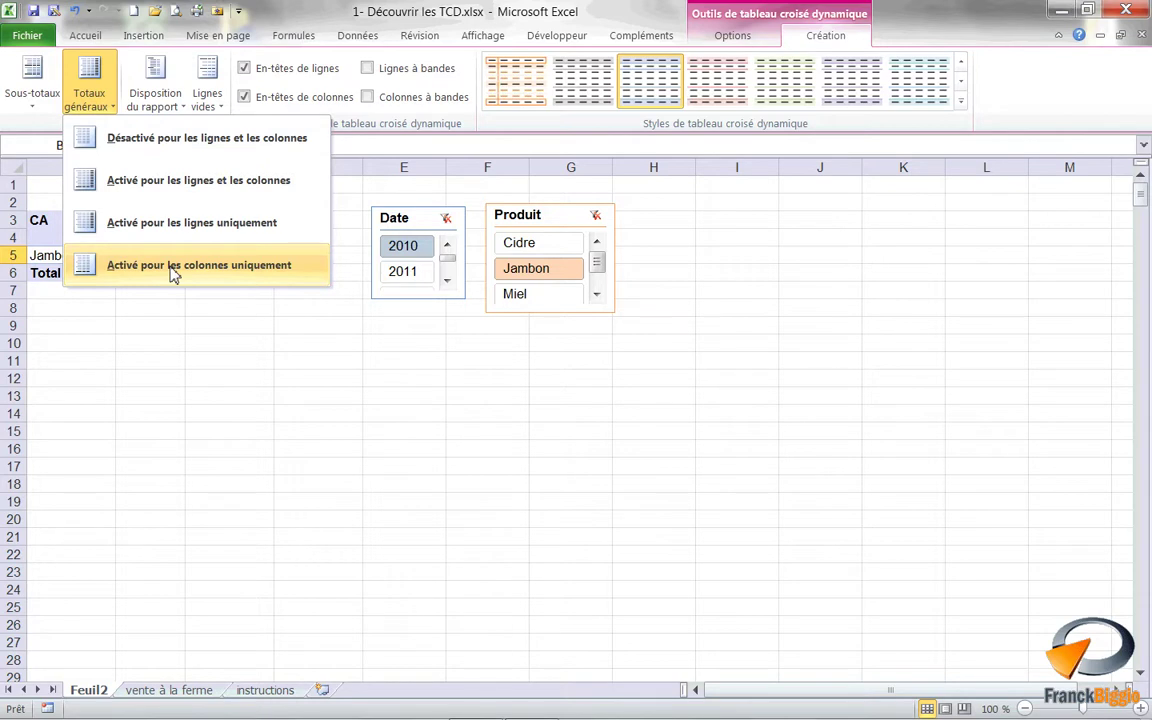
left_click(172, 273)
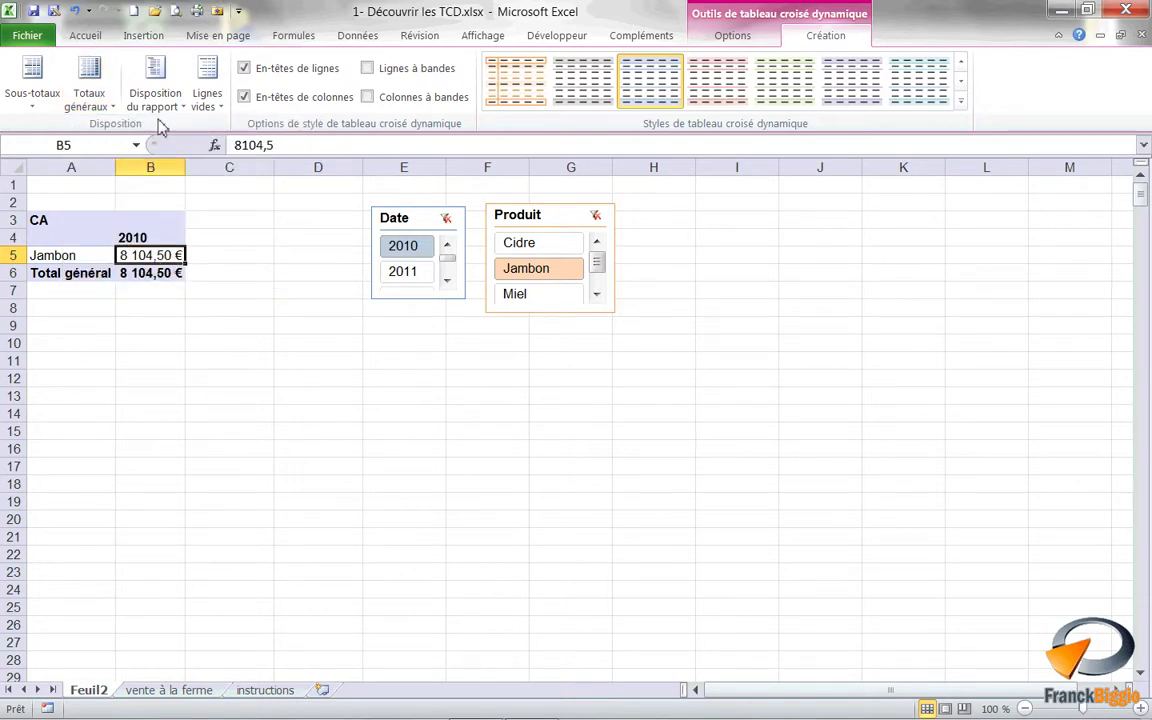
left_click(97, 110)
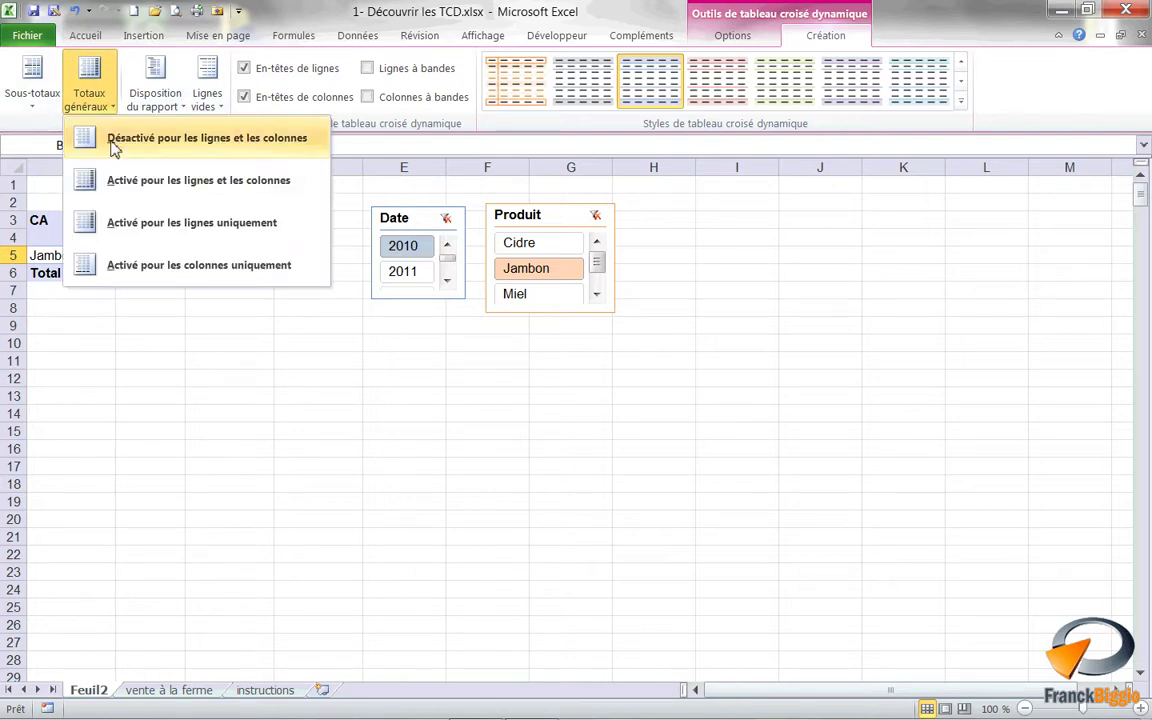
left_click(113, 142)
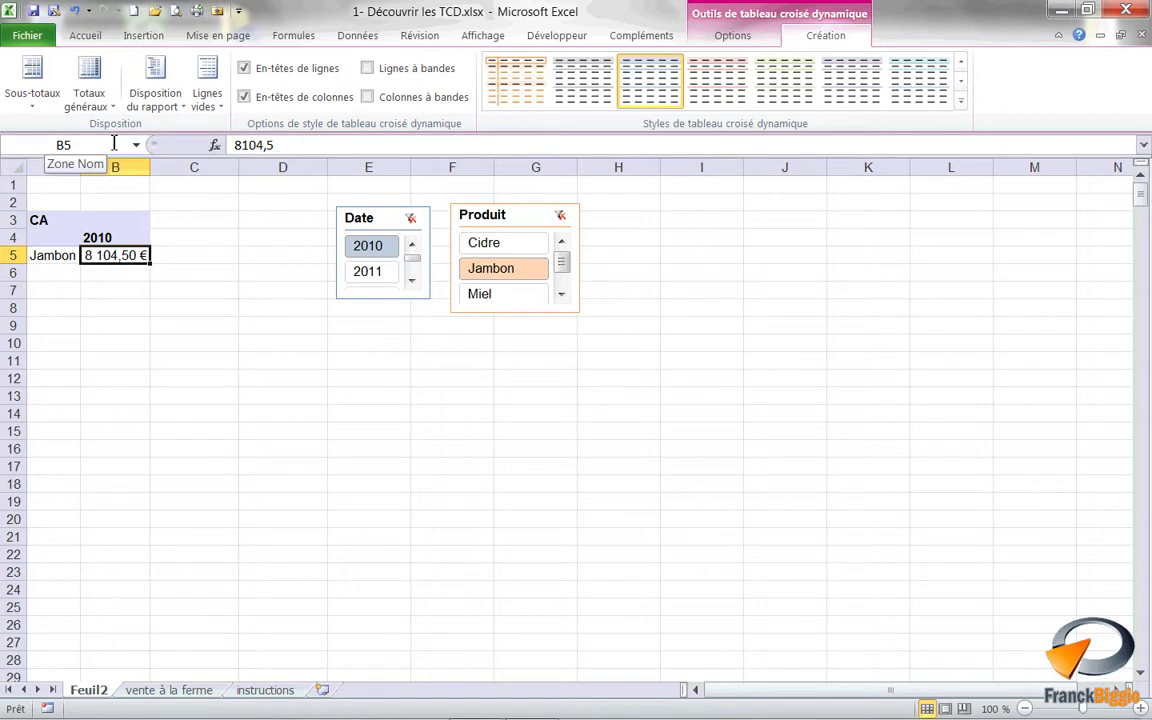
left_click(961, 100)
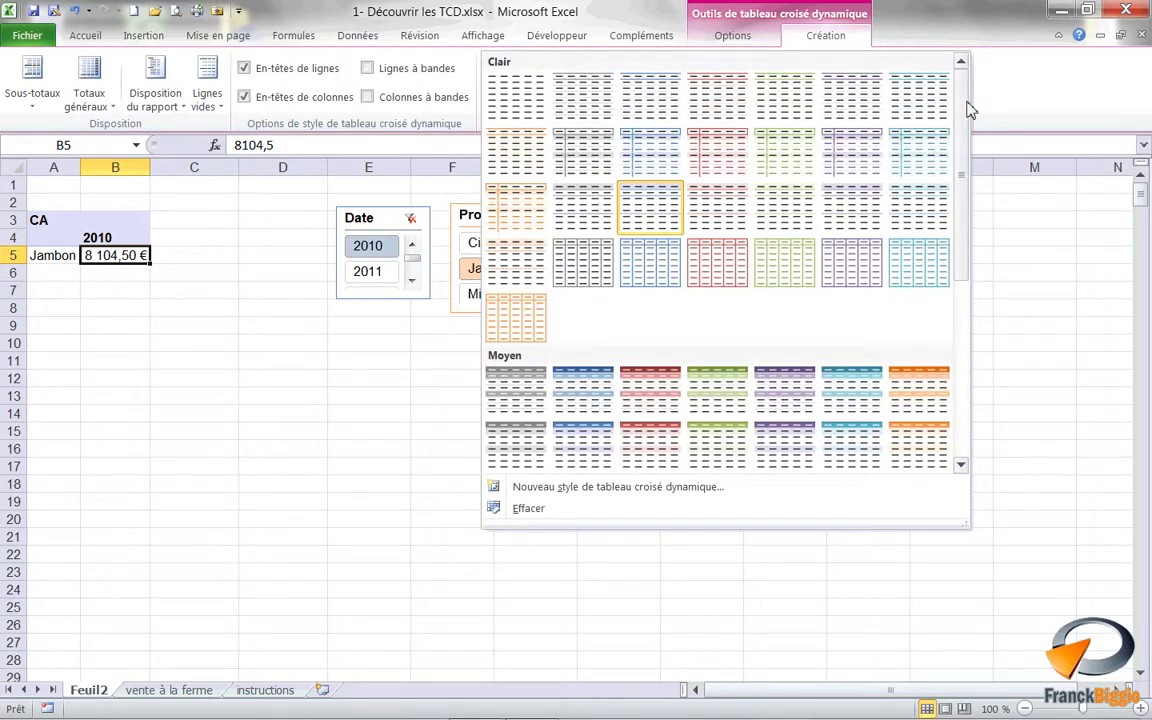
- Apply the purple style from the Medium section and select cell A3 holding CA
left_click(787, 452)
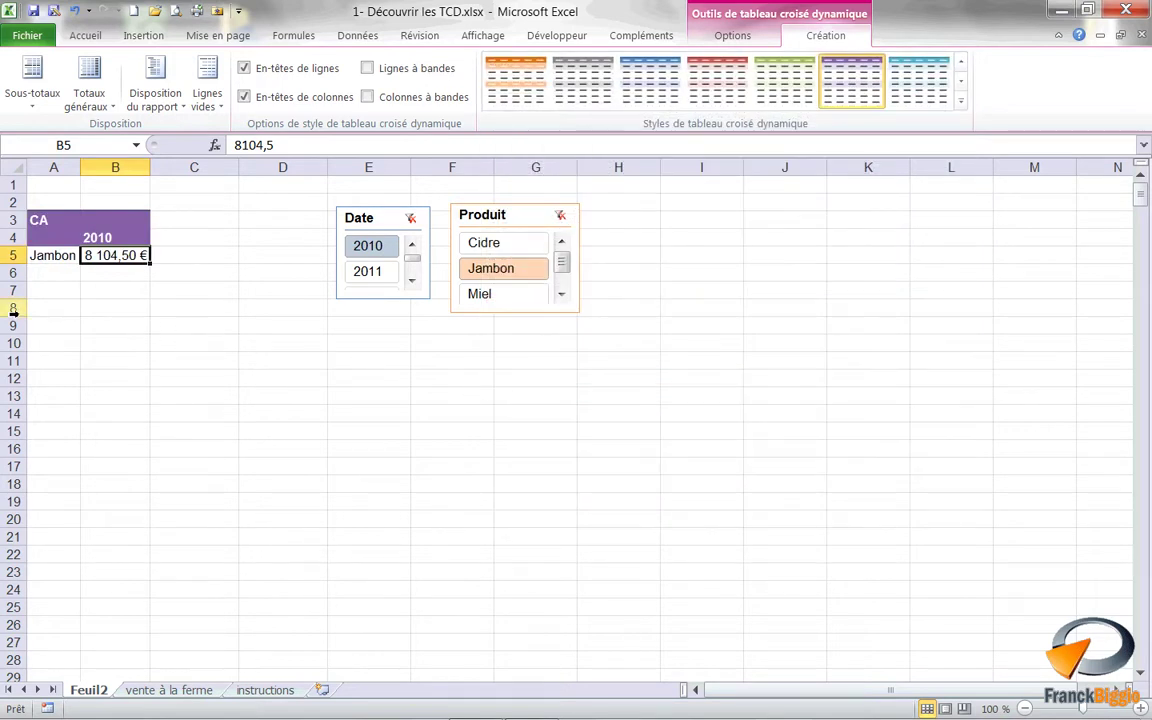
left_click(45, 220)
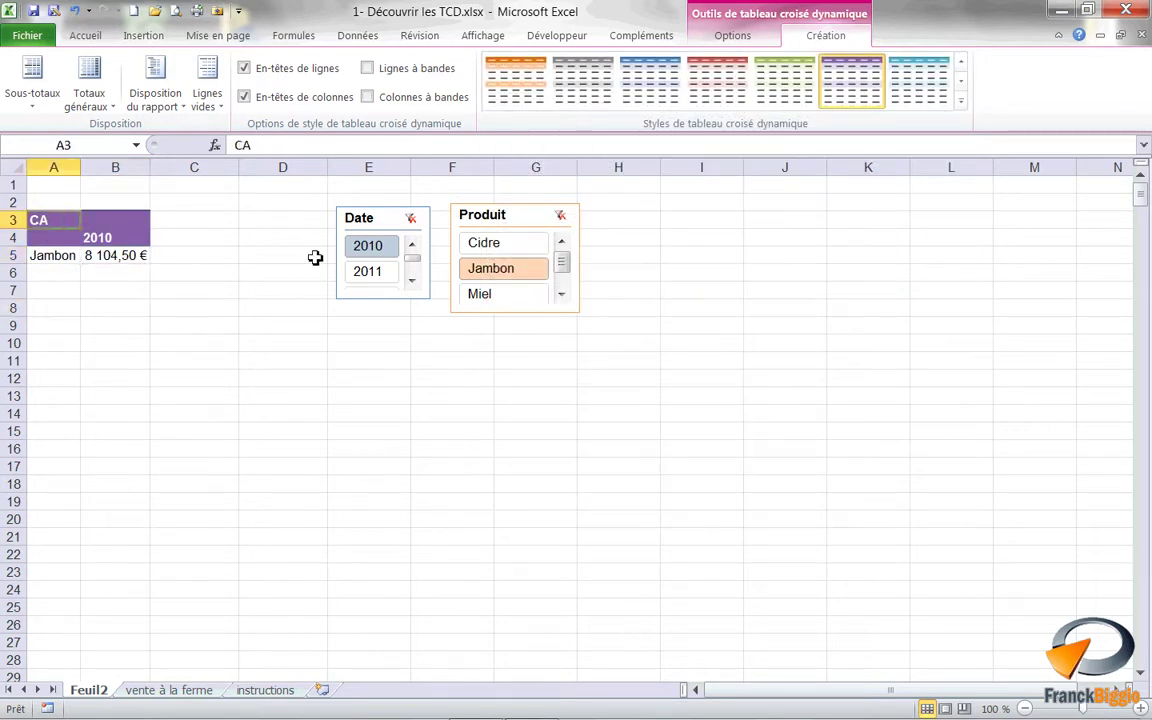